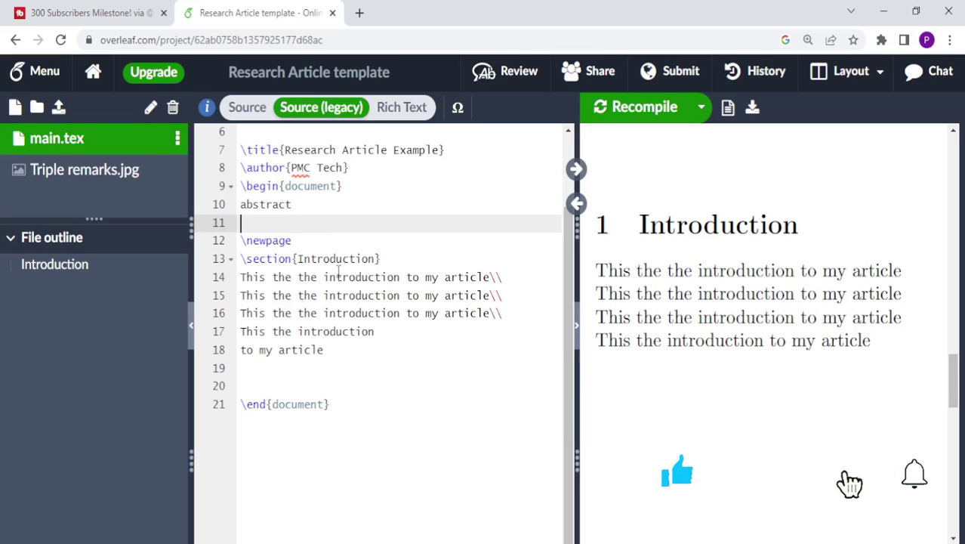
- Wrap the first Introduction sentence on line 14 in \textbf{…} and recompile to show it bold
left_click(243, 275)
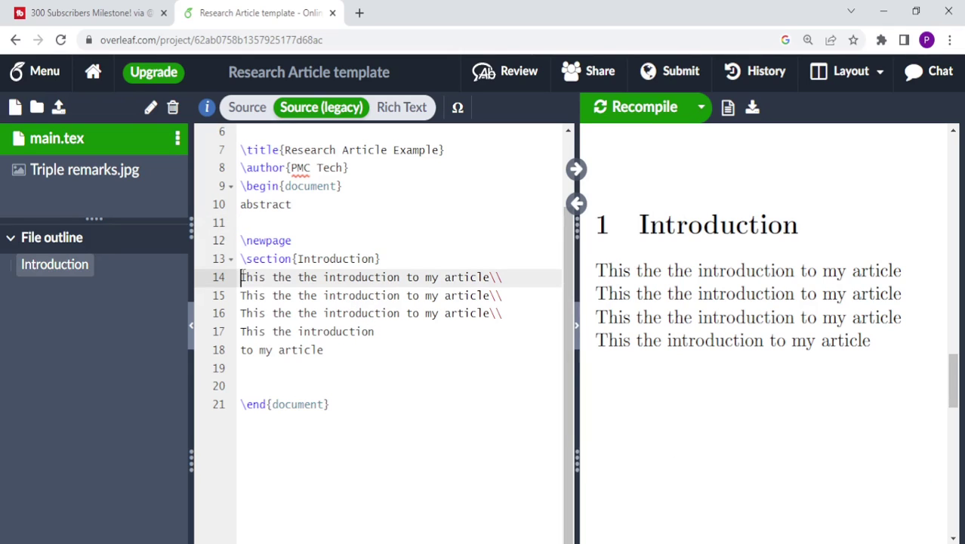
type("\\")
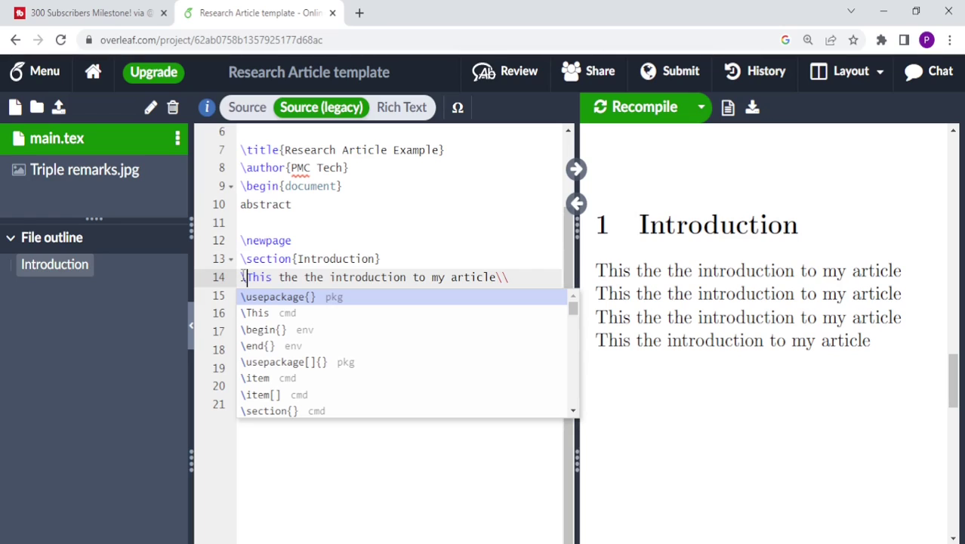
type("tex")
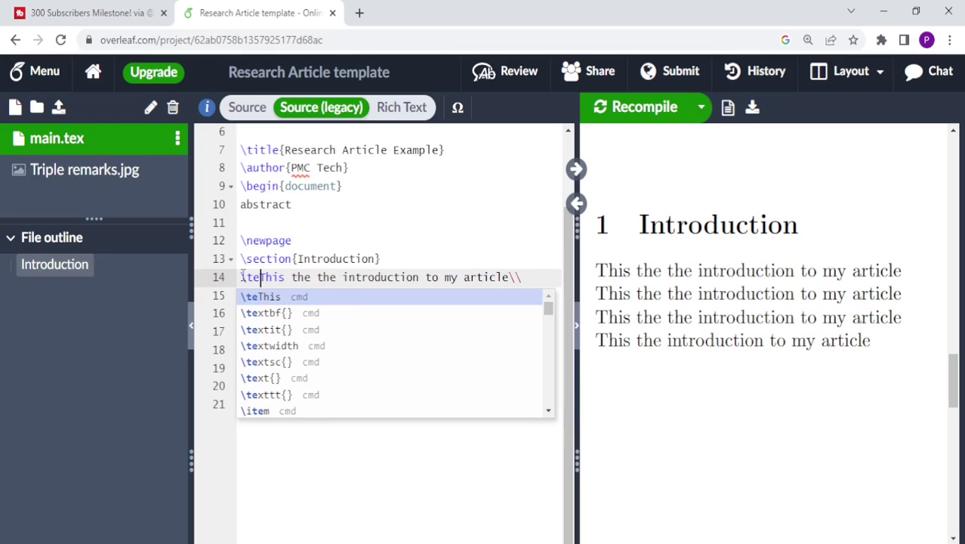
type("t")
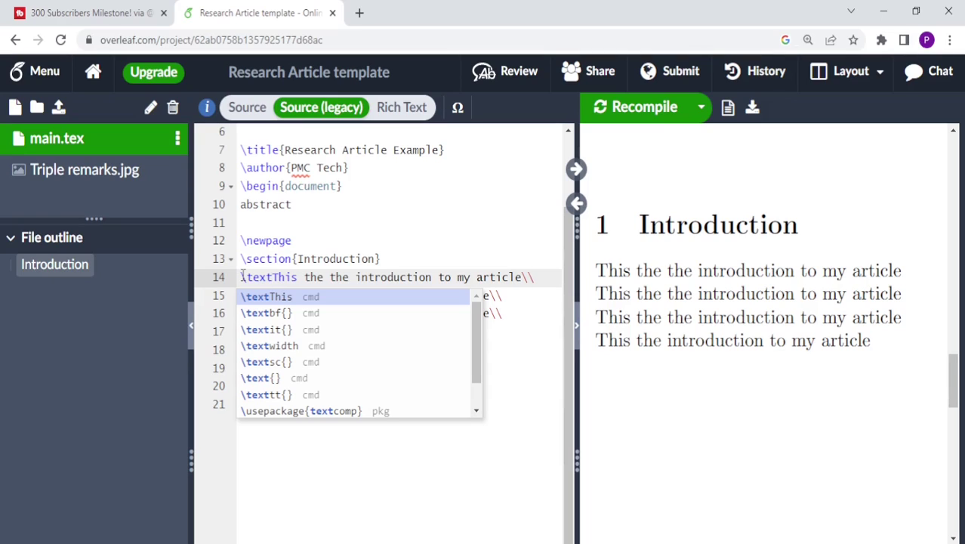
type("{")
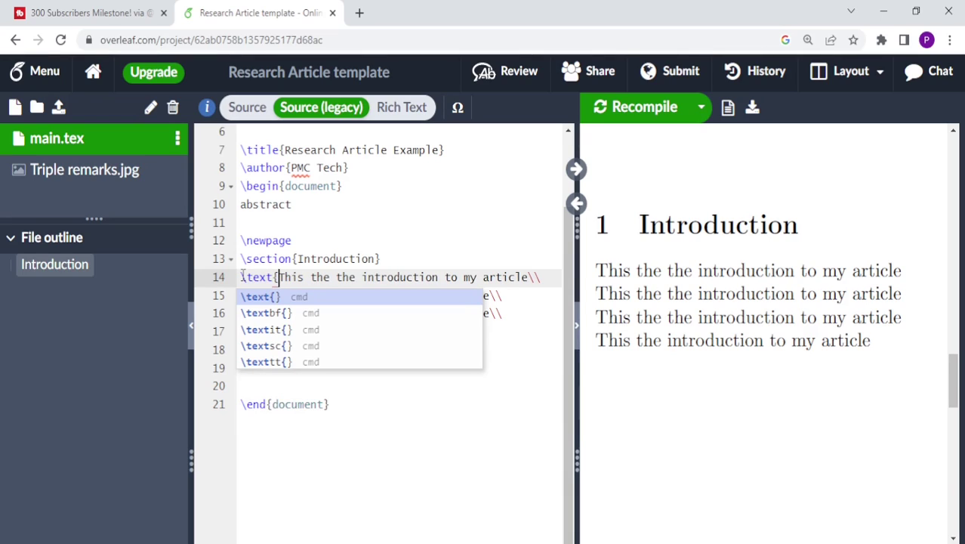
key("BackSpace")
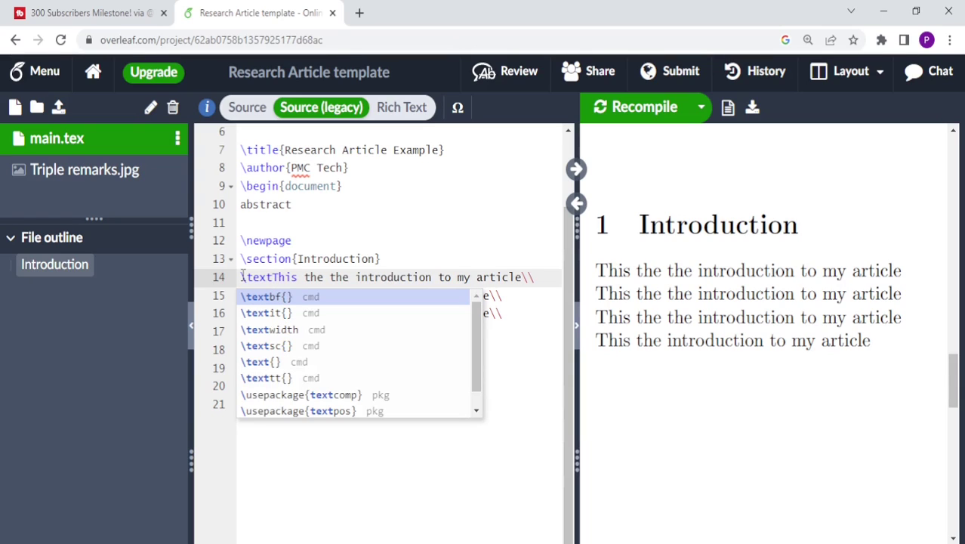
type("b")
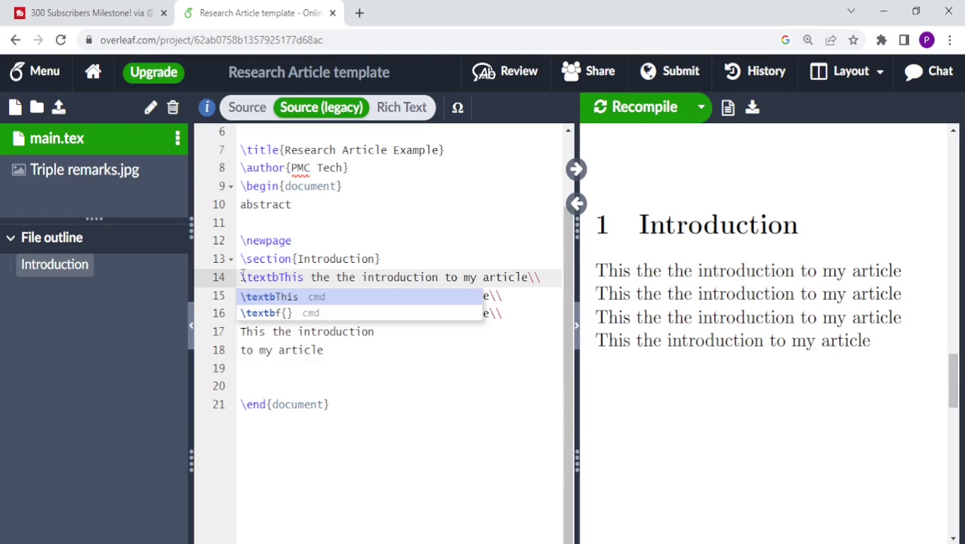
type("f")
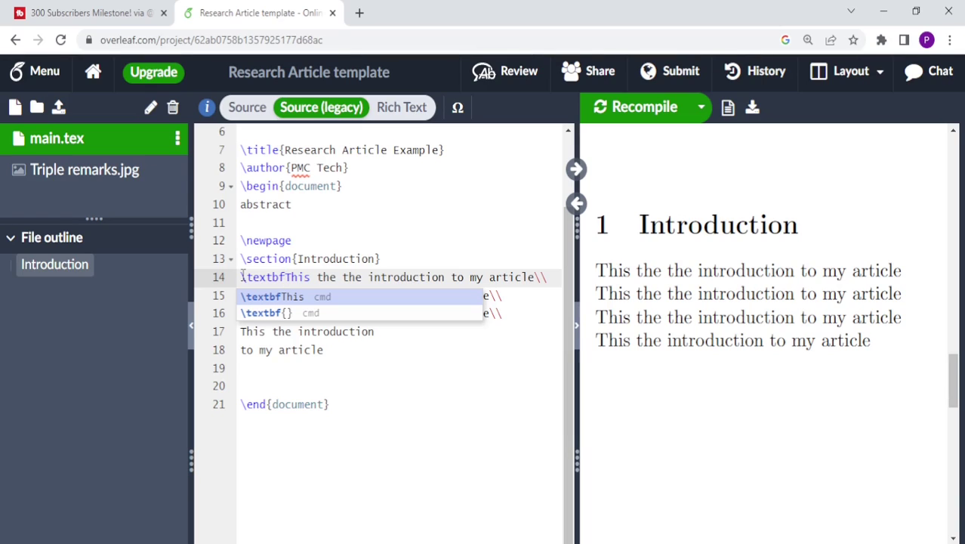
type("{")
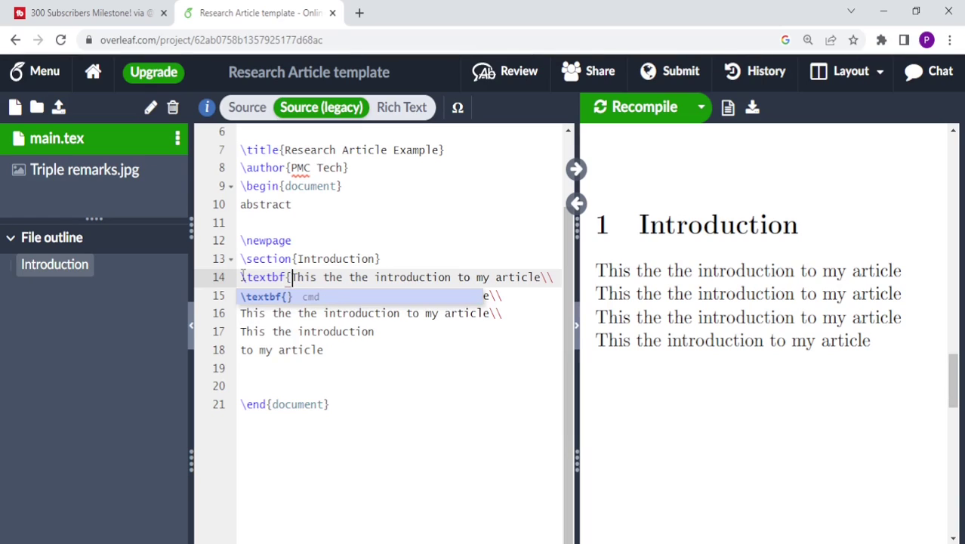
left_click(541, 277)
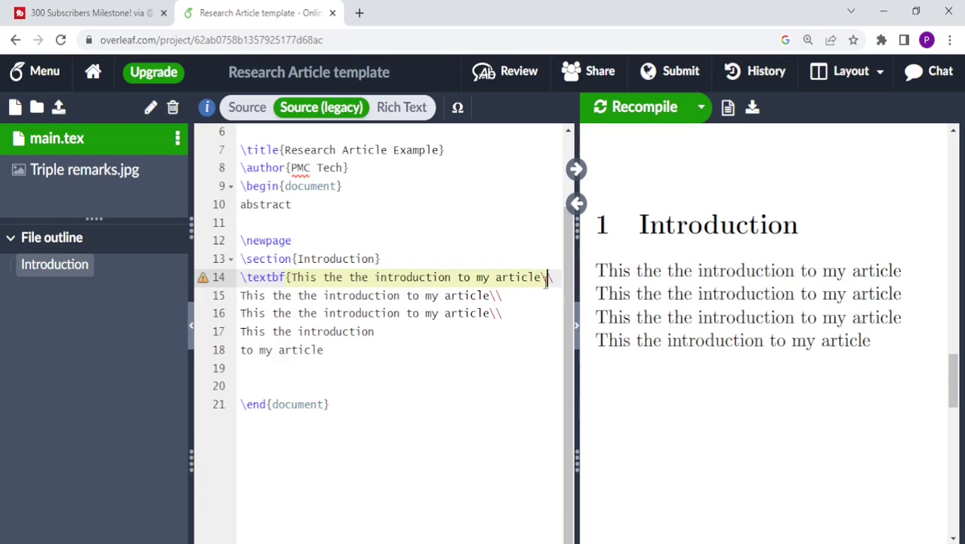
type("}")
left_click(647, 108)
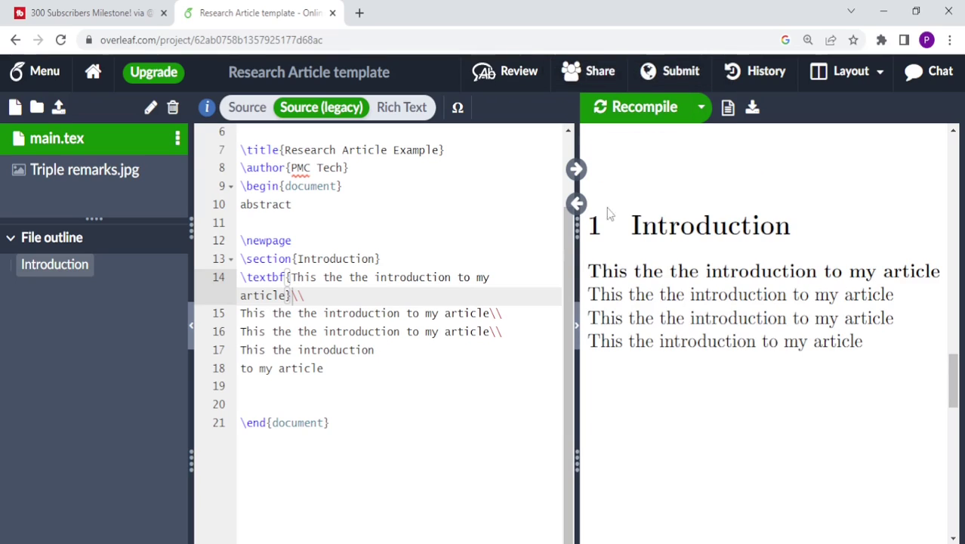
- Wrap the line 15 sentence in \textit{…} and recompile so it renders in italics
left_click(491, 313)
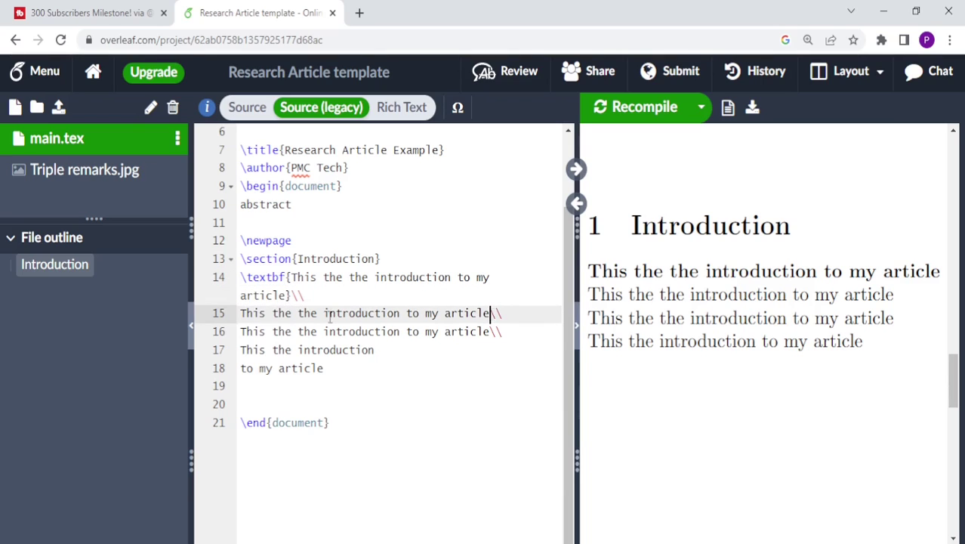
left_click(241, 312)
type("\\te")
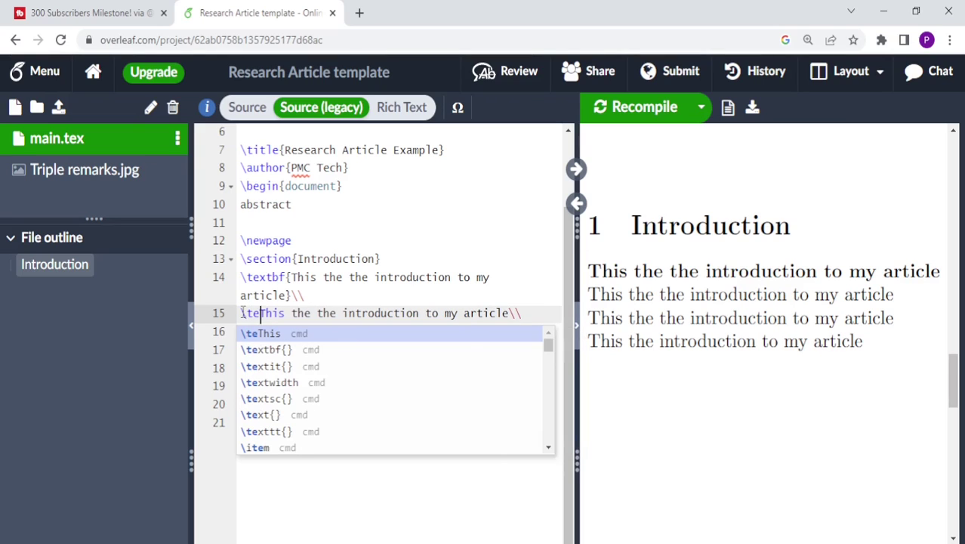
type("xt")
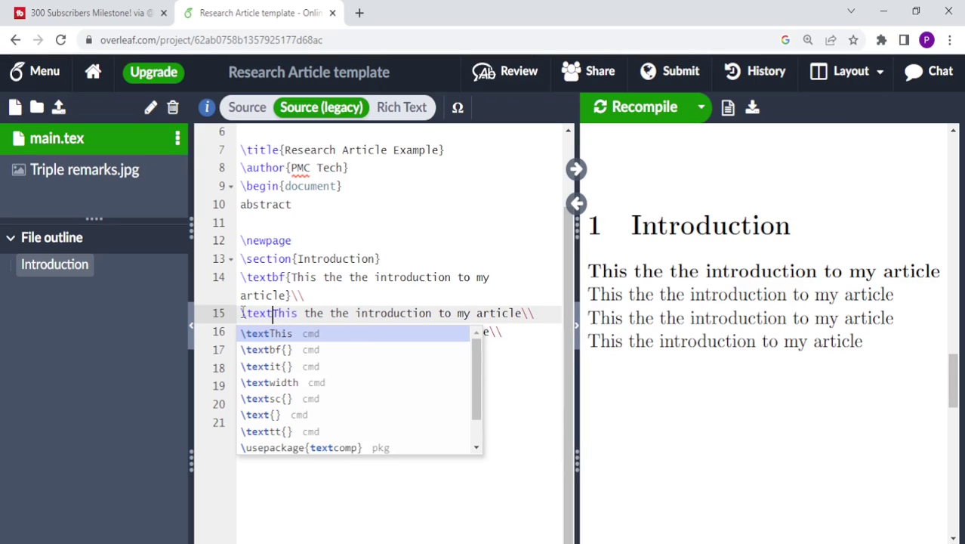
type("it")
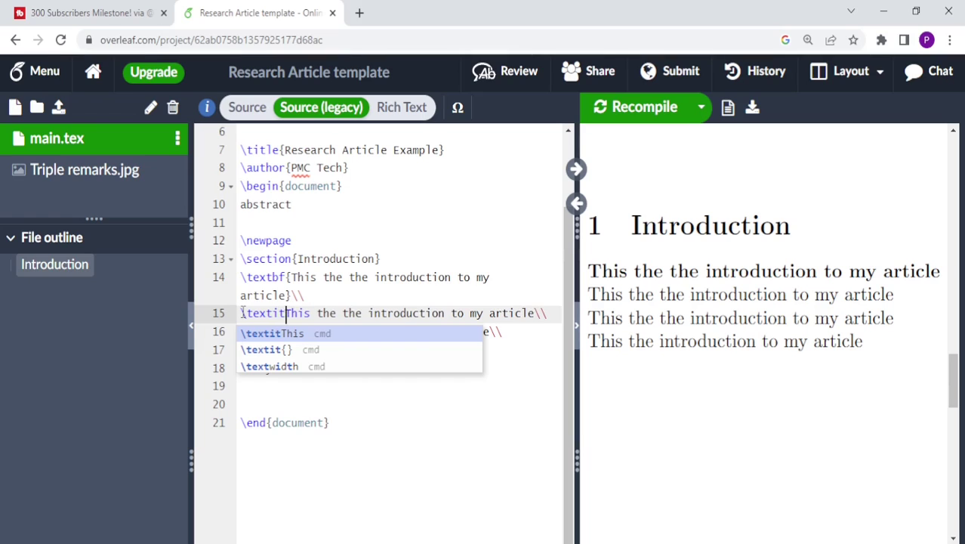
type("{")
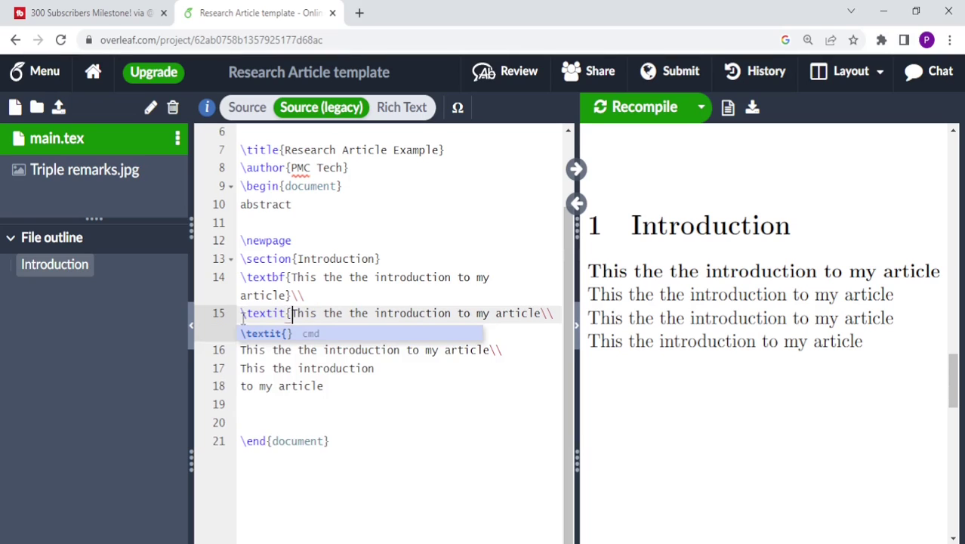
left_click(305, 333)
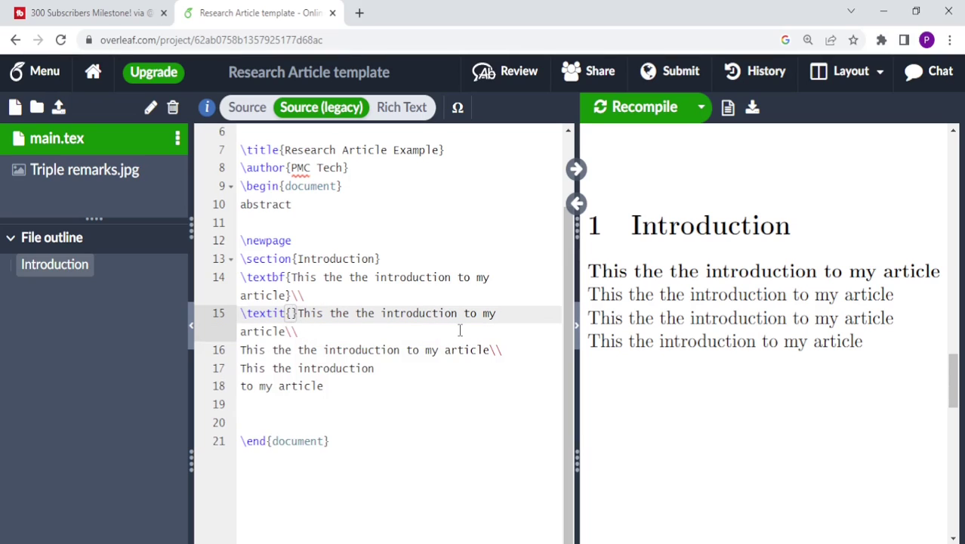
left_click(288, 331)
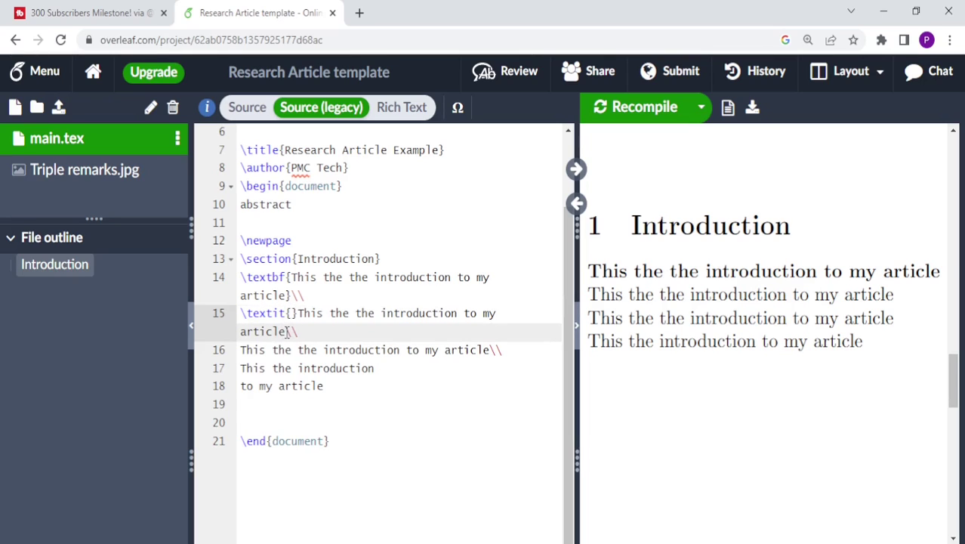
type("}")
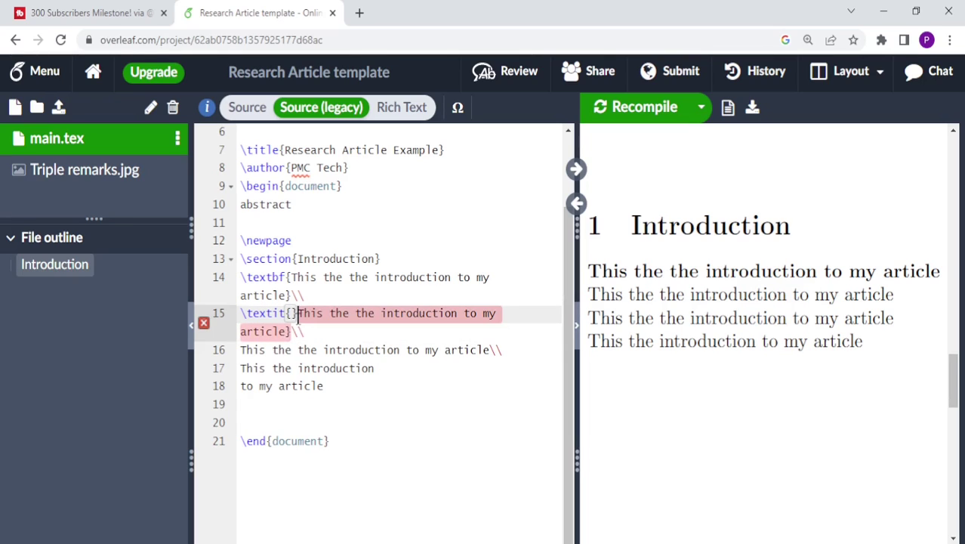
key("BackSpace")
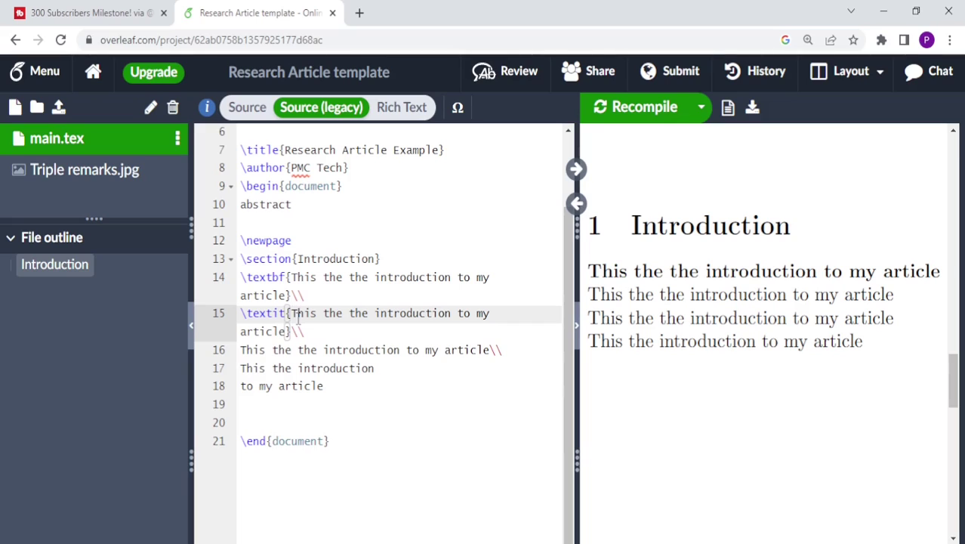
left_click(642, 106)
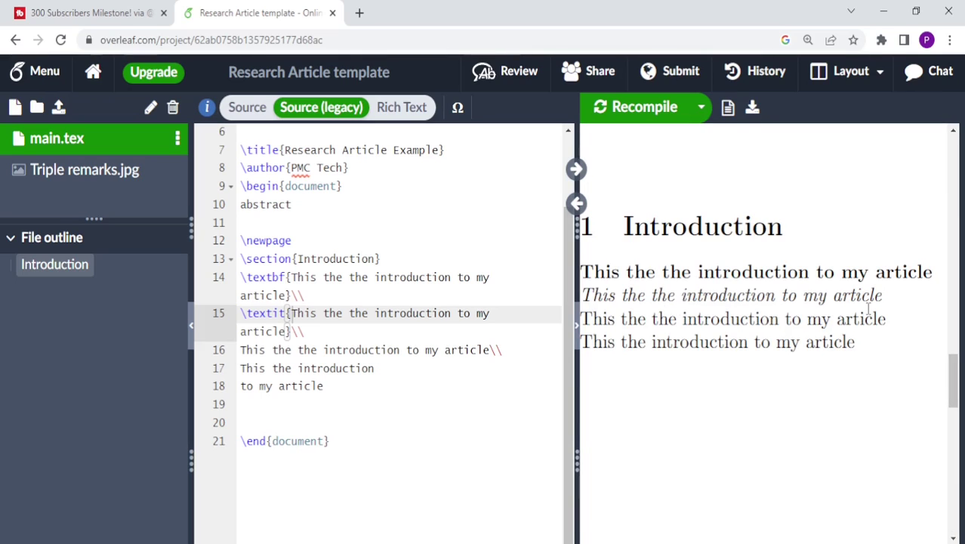
- Wrap the sentence on line 16 in \underline{…}
left_click(242, 350)
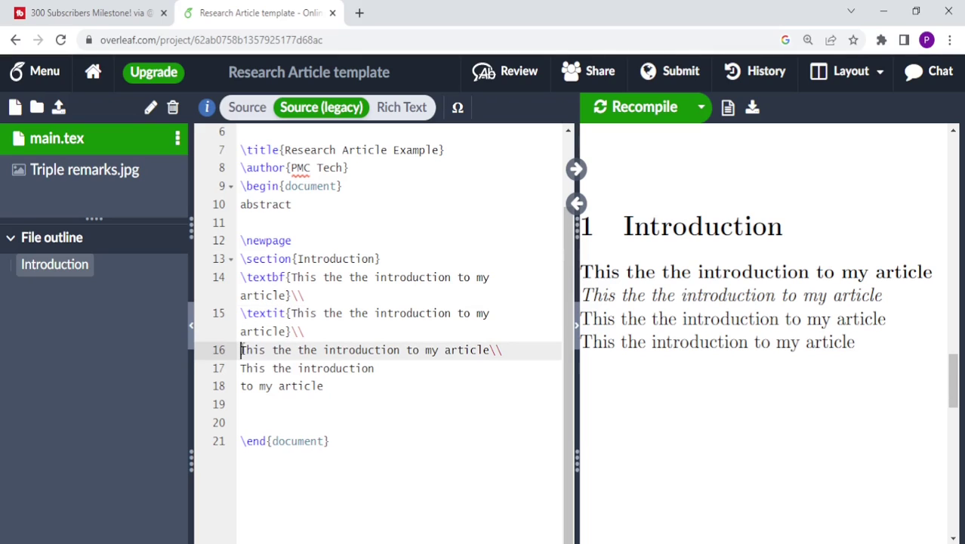
type("\\unde")
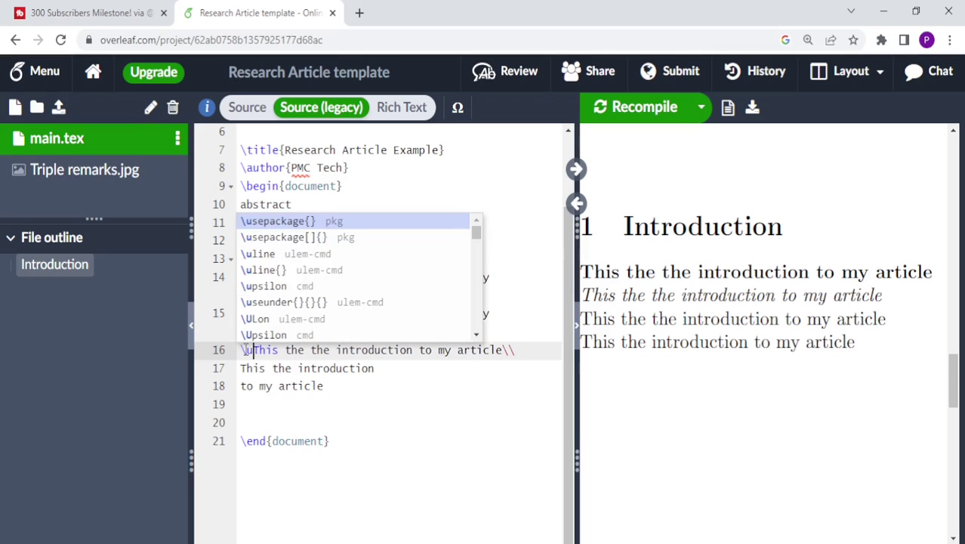
type("r")
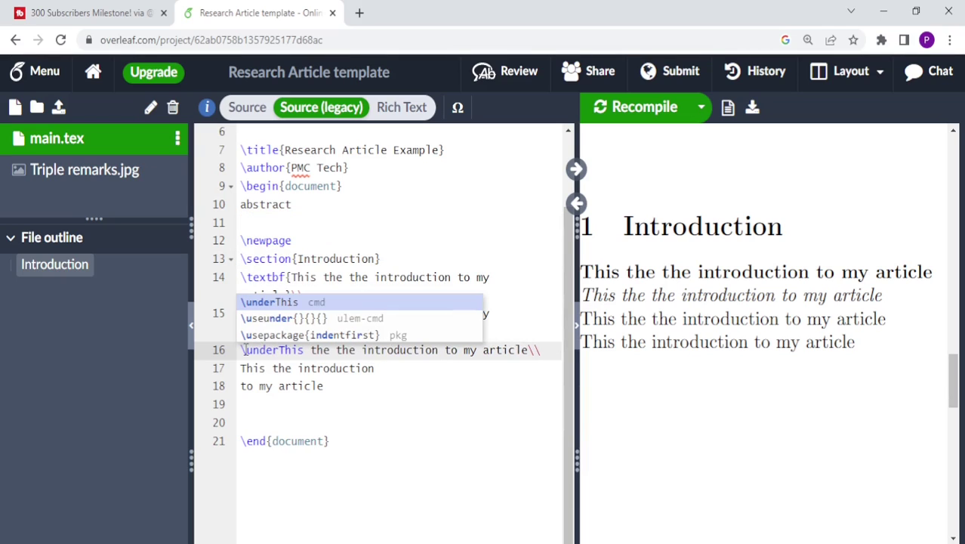
type("lin")
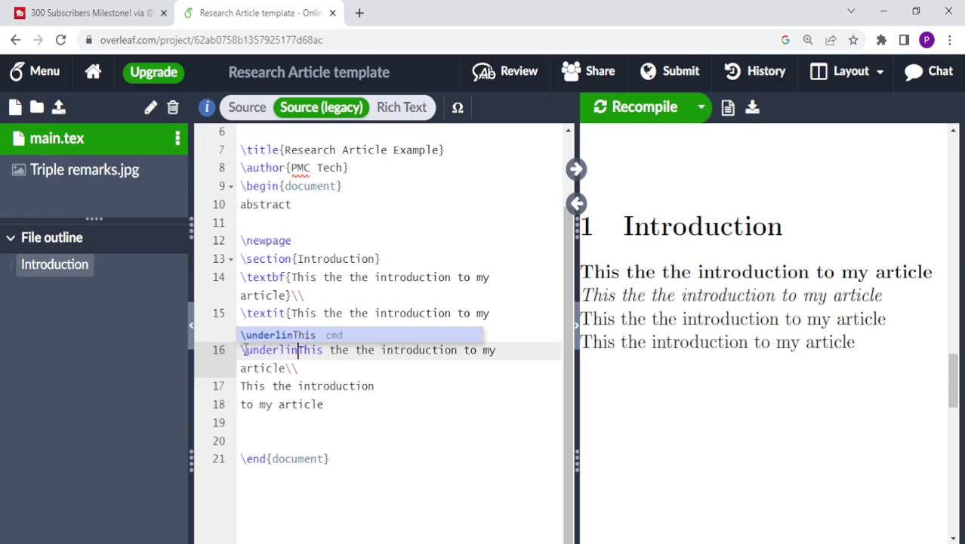
type("e")
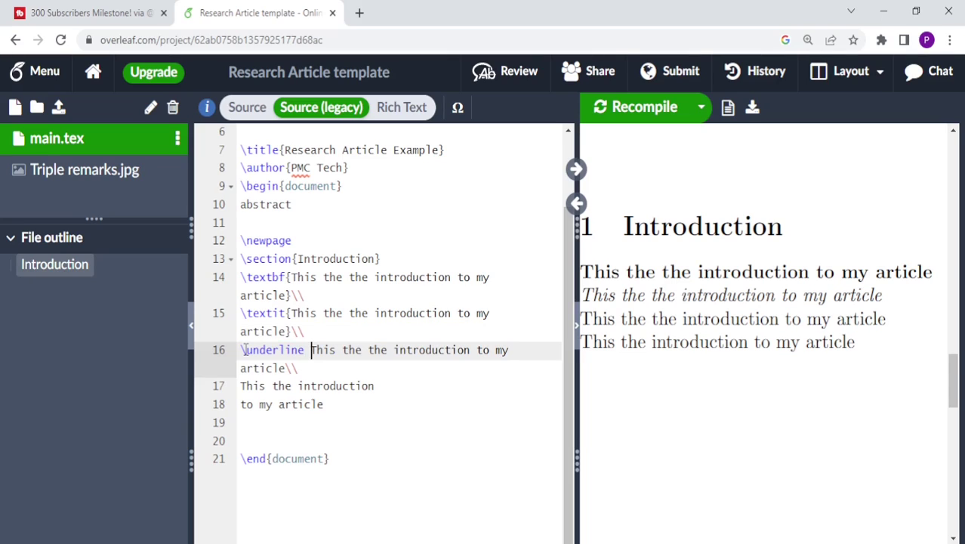
key("BackSpace")
type("{")
left_click(287, 369)
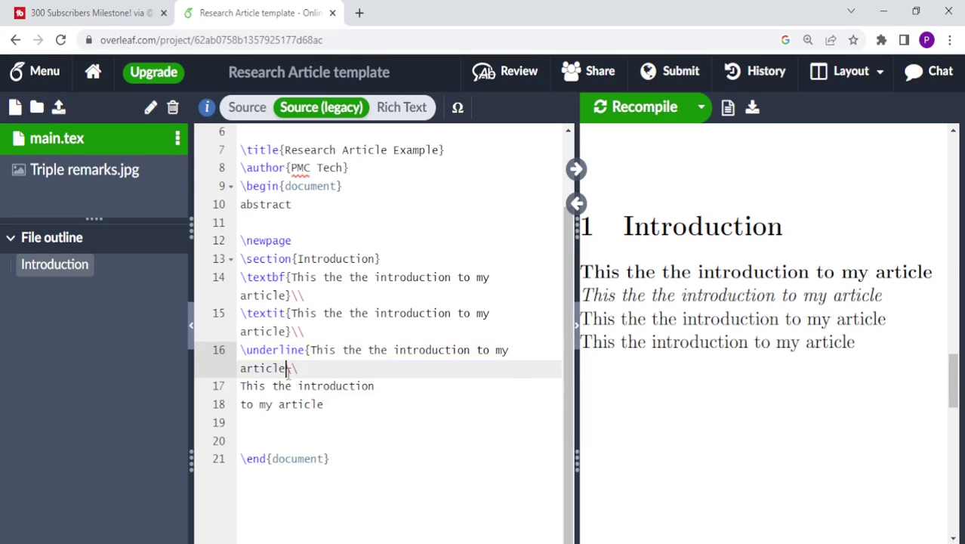
type("}")
- Recompile and scroll the PDF preview to check the underlined third line
left_click(626, 110)
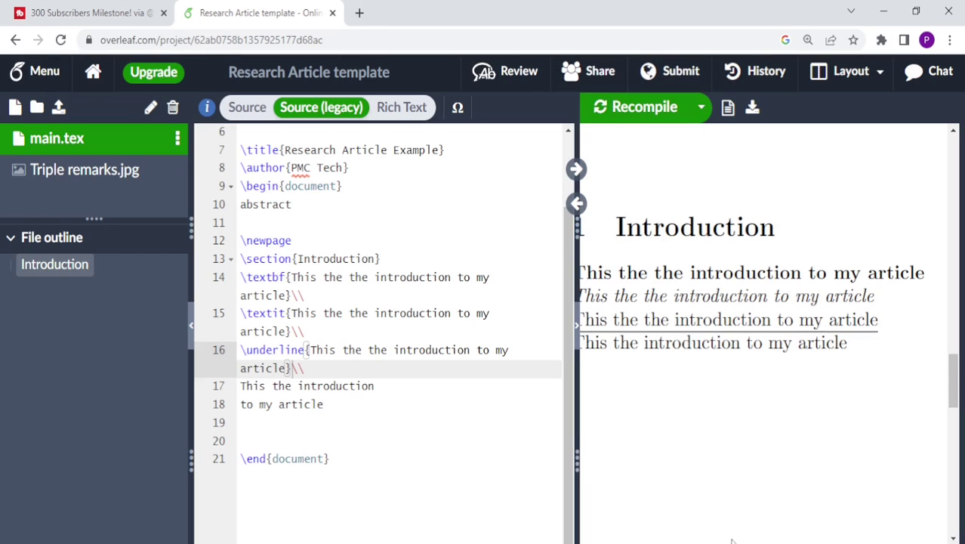
scroll(715, 542, "left", 3)
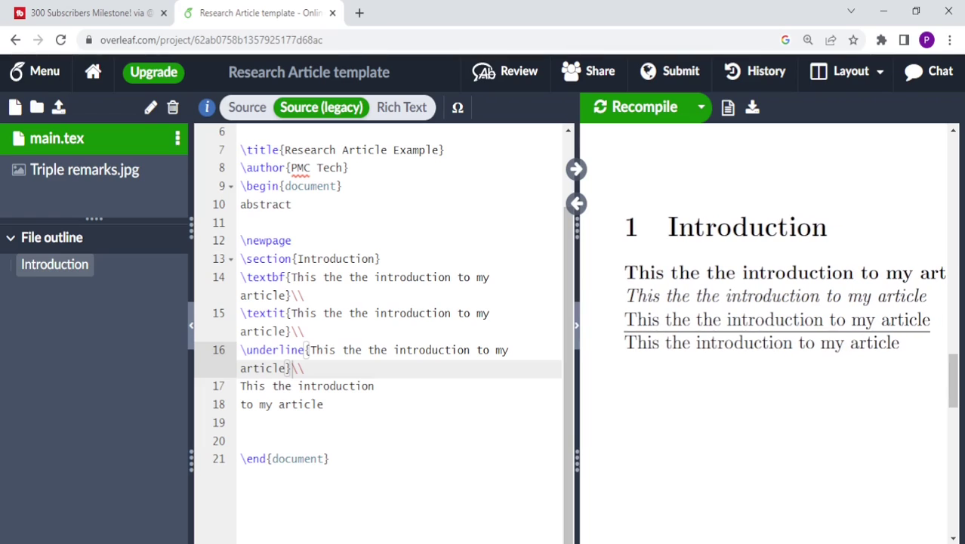
scroll(714, 542, "right", 1)
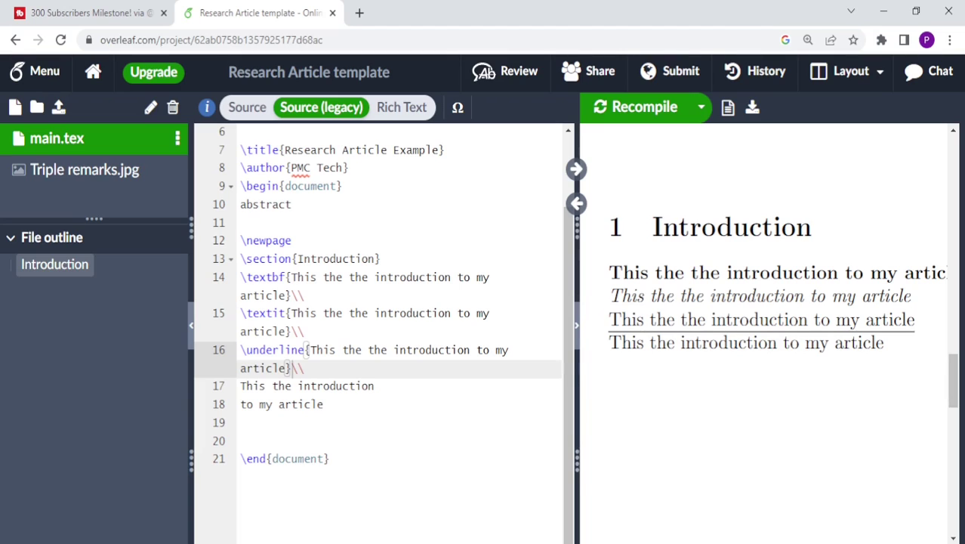
scroll(765, 284, "right", 1)
- Bold the lines 17–18 sentence with Ctrl+B, recompile, and select its text for copying
left_click(241, 422)
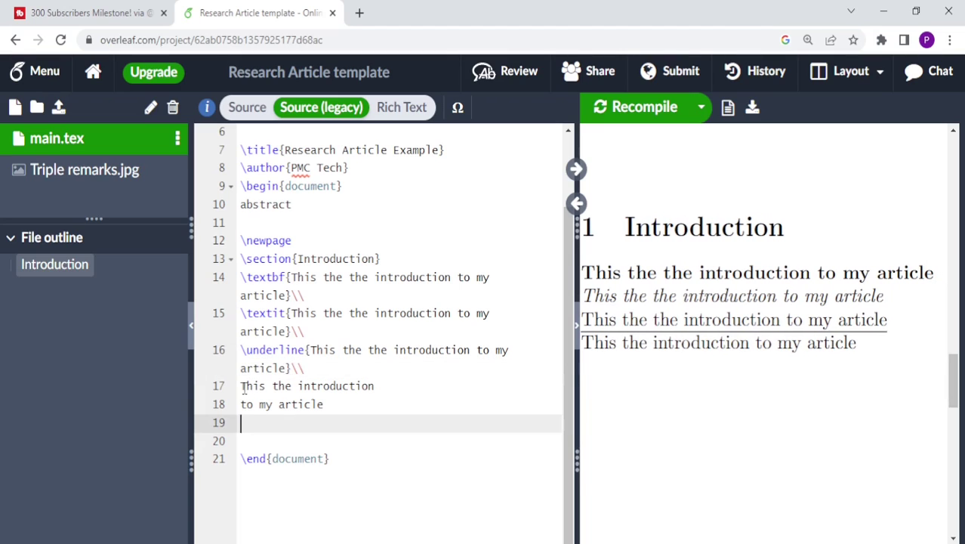
left_click_drag(242, 386, 331, 403)
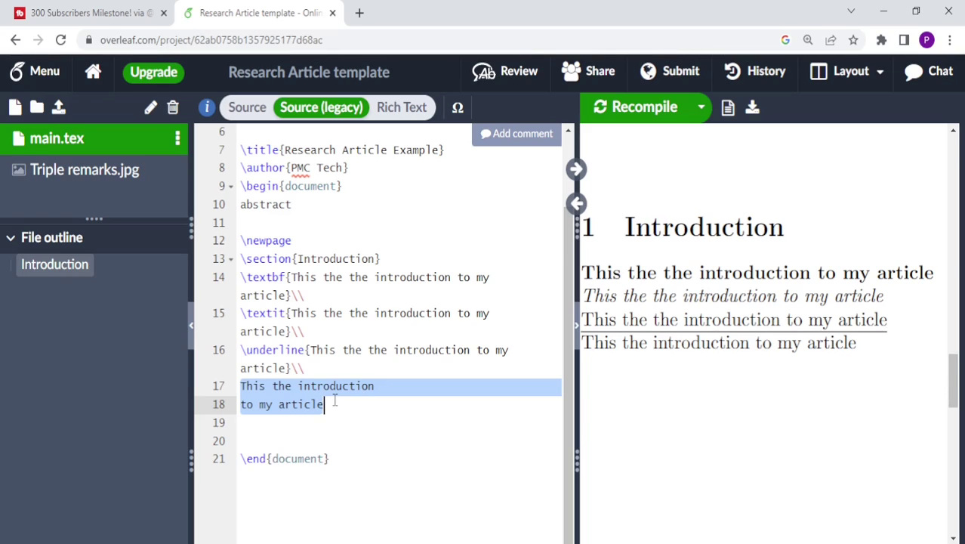
key("ctrl+b")
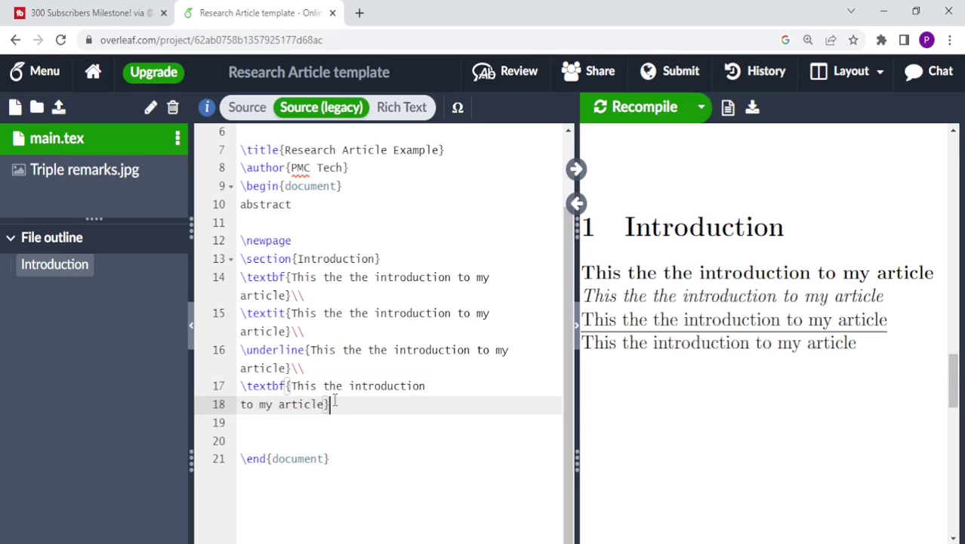
left_click(636, 111)
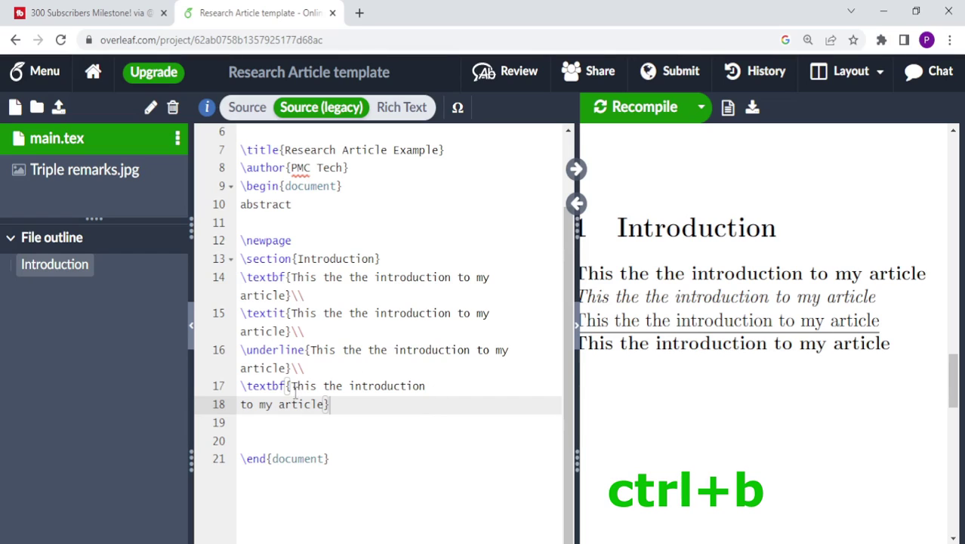
left_click_drag(292, 386, 325, 404)
key("ctrl+c")
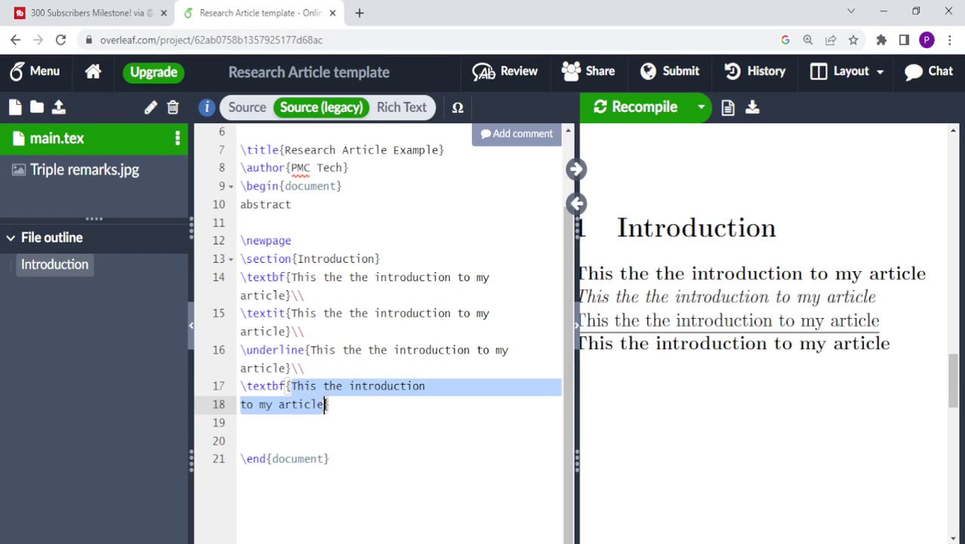
left_click(277, 440)
- Paste a copy of the sentence on line 19, italicize it with Ctrl+I, and recompile
left_click(251, 425)
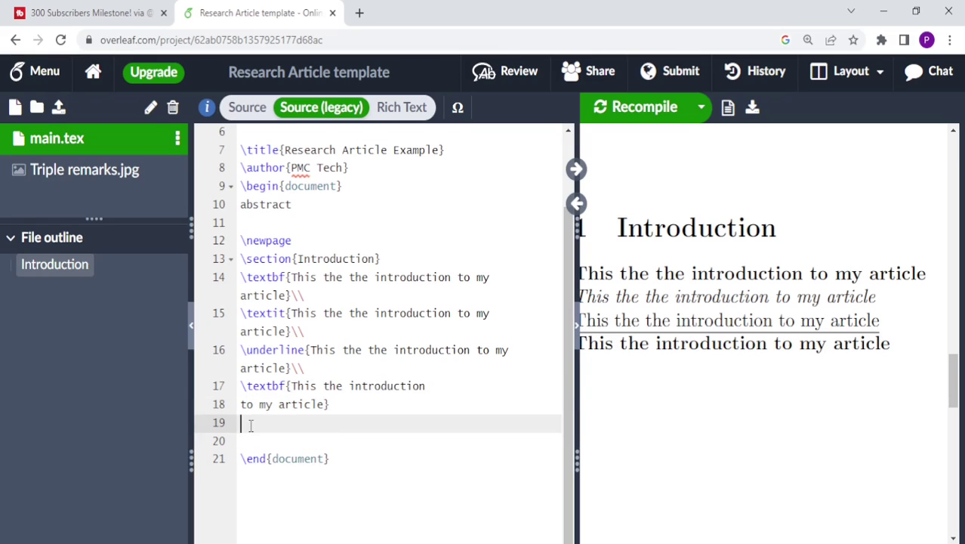
key("ctrl+v")
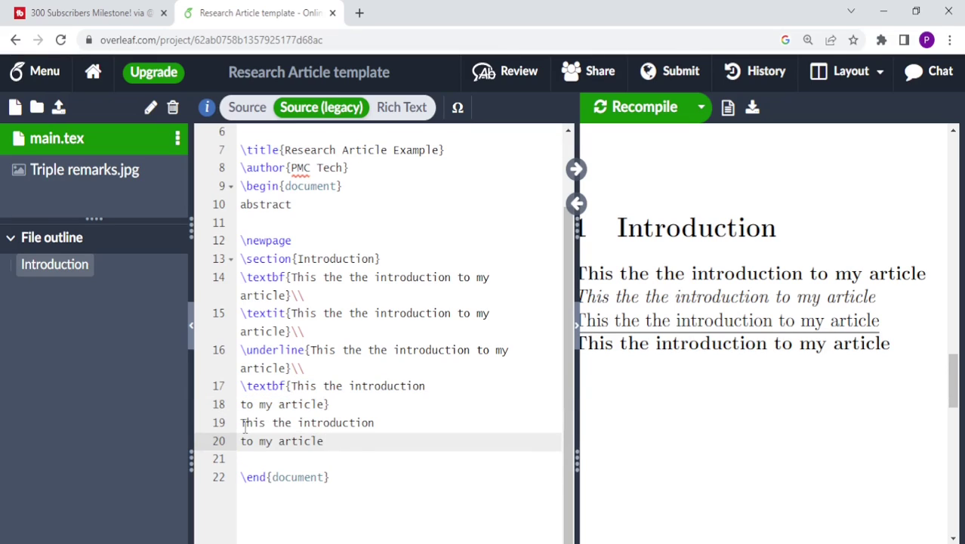
left_click_drag(241, 423, 344, 450)
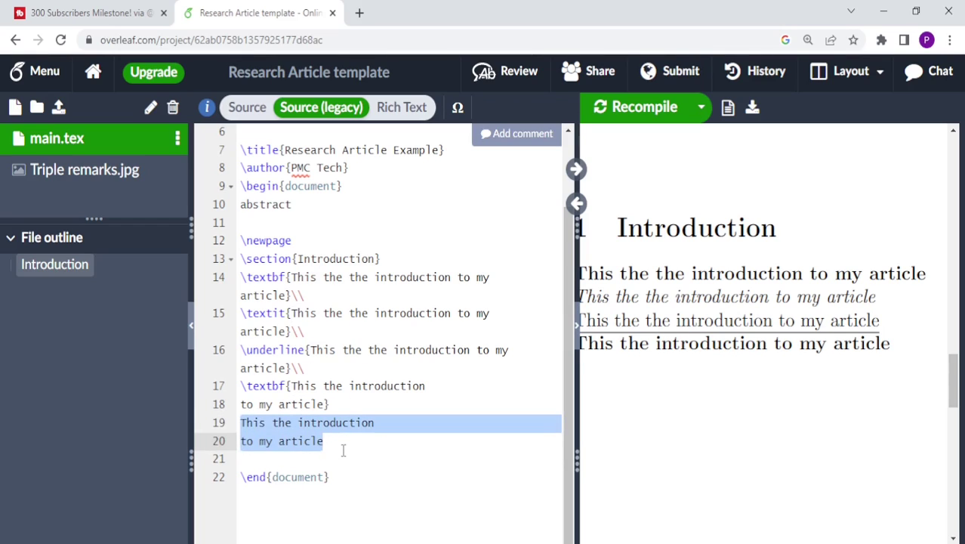
key("ctrl+i")
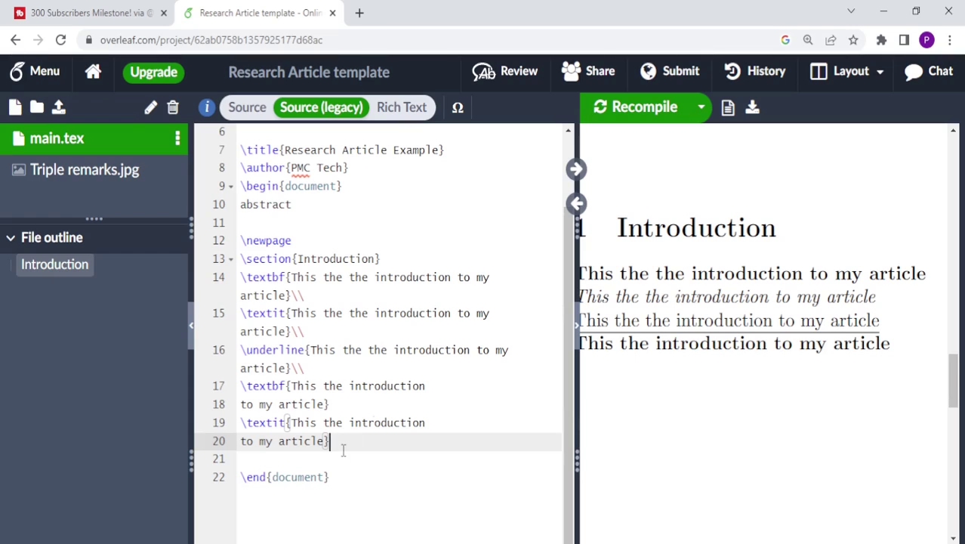
left_click(645, 108)
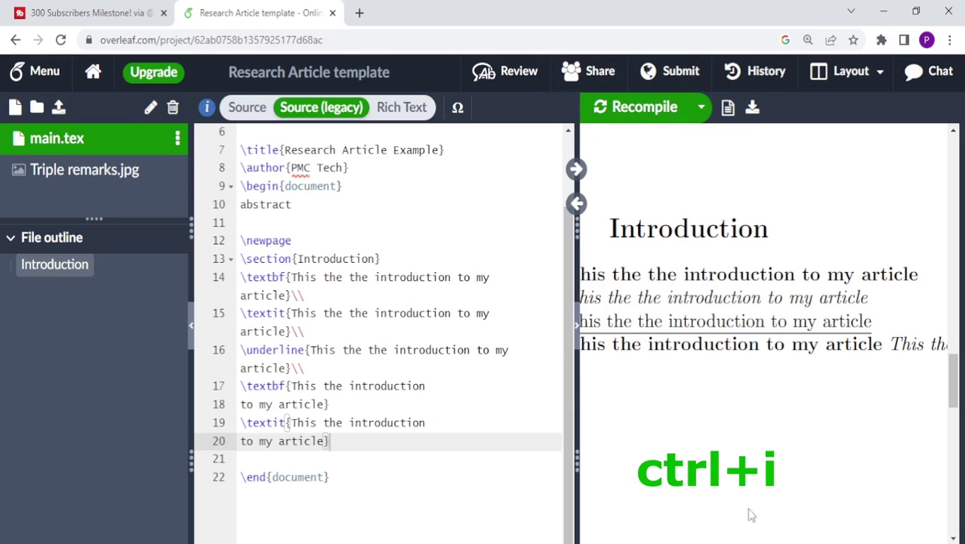
scroll(763, 325, "right", 3)
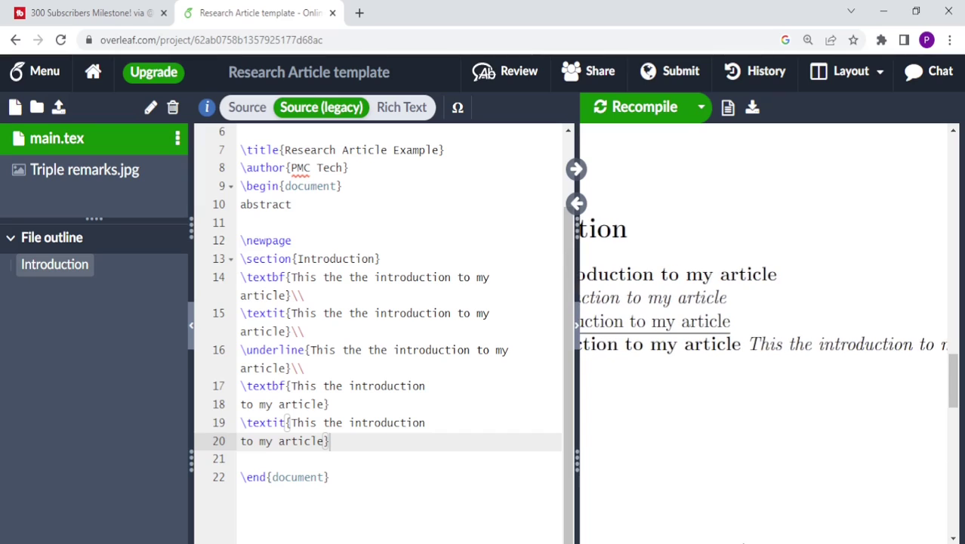
scroll(762, 309, "left", 3)
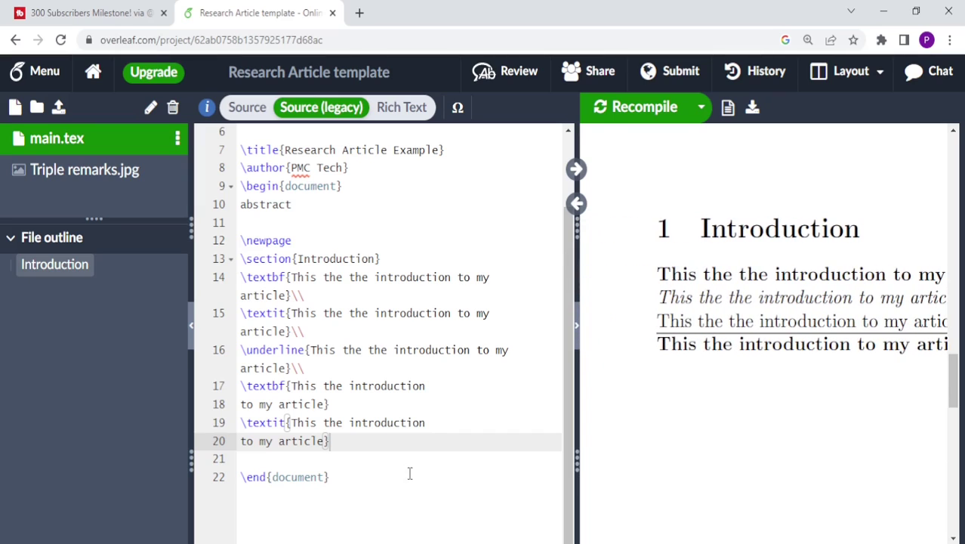
- Add a \\ line break after 'This the introduction' on line 19 and recompile
left_click(431, 422)
type("\\\\")
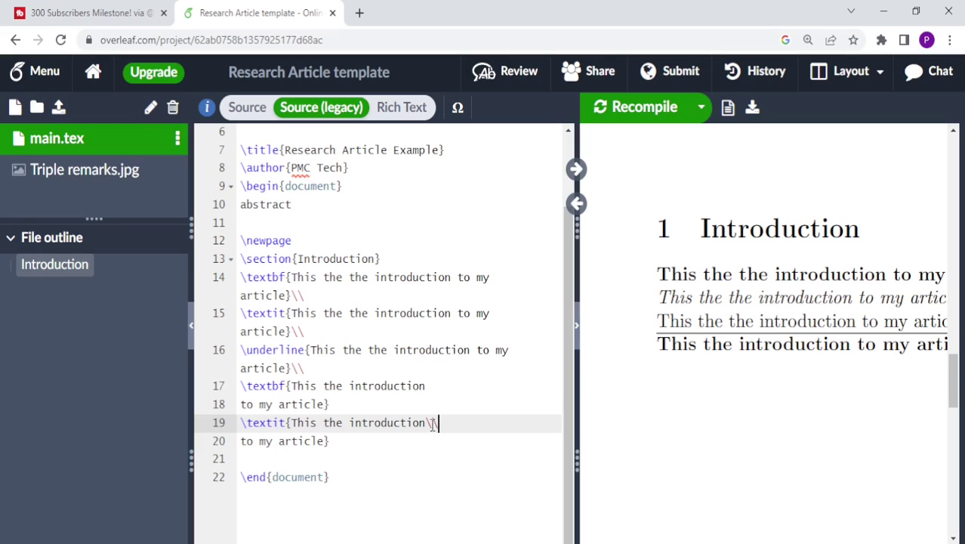
key("ctrl+s")
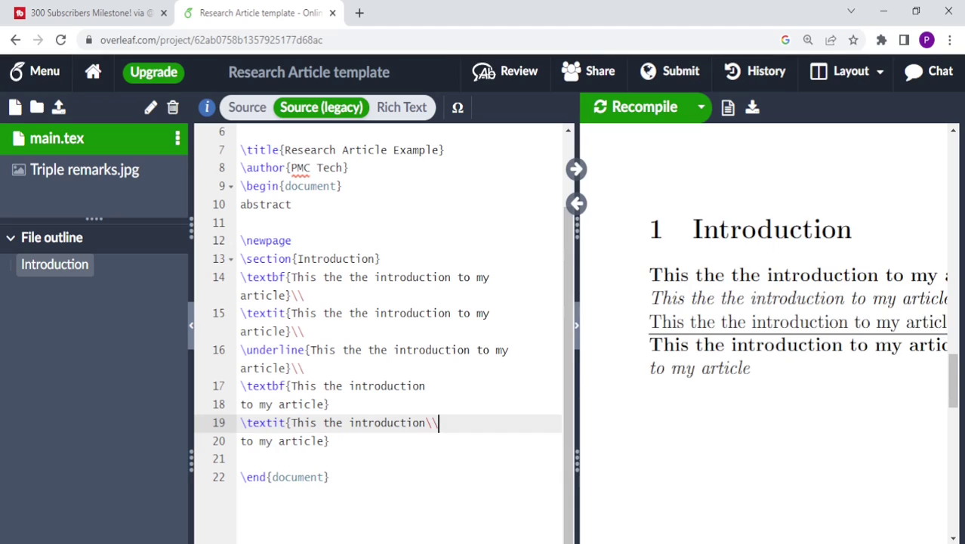
scroll(657, 519, "right", 2)
scroll(763, 302, "right", 3)
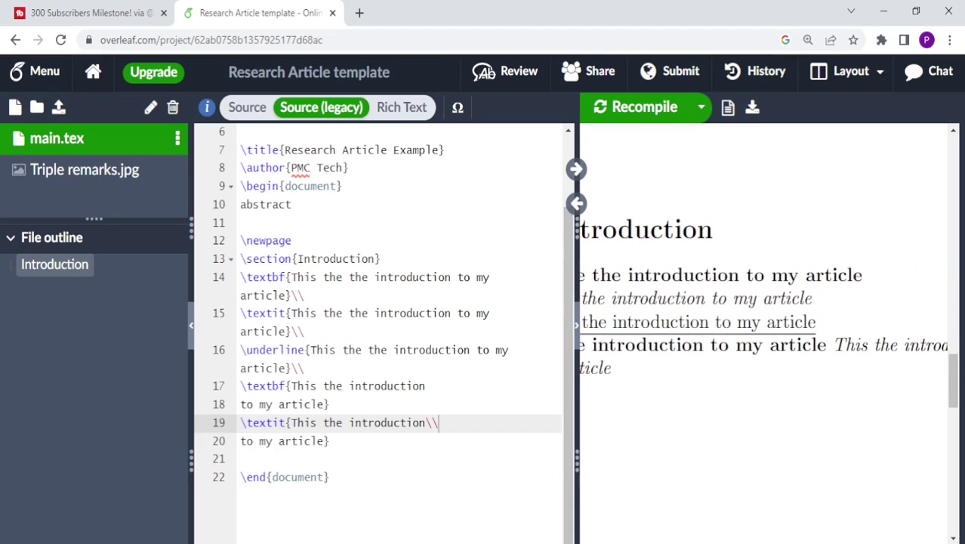
scroll(763, 302, "left", 3)
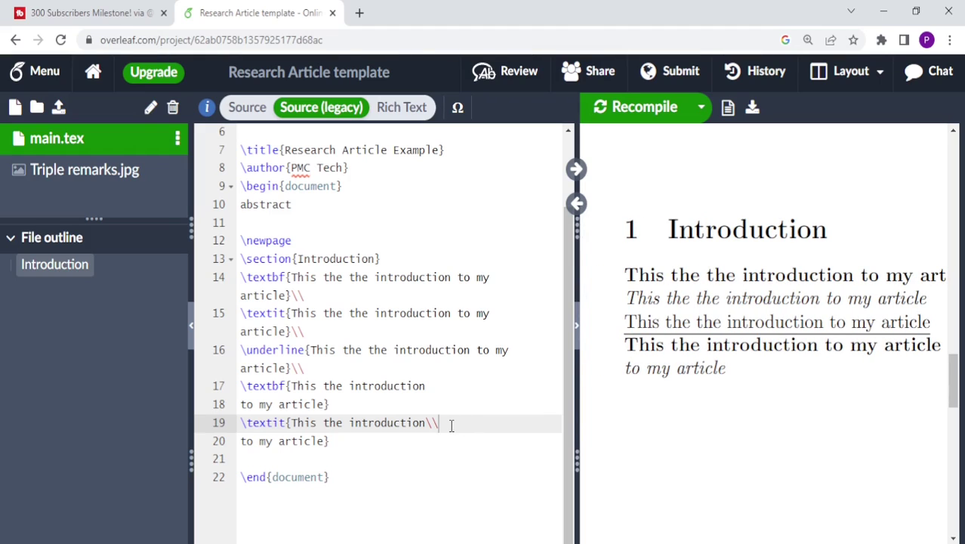
- Move the line break from the italic line to after the bold line's closing brace and recompile
key("BackSpace")
key("BackSpace")
left_click(381, 404)
type("\\\\")
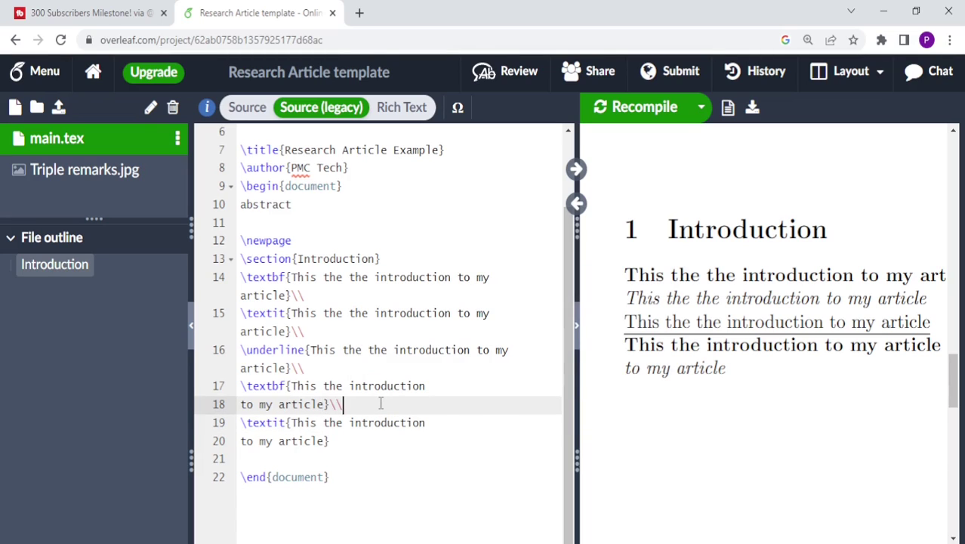
key("ctrl+s")
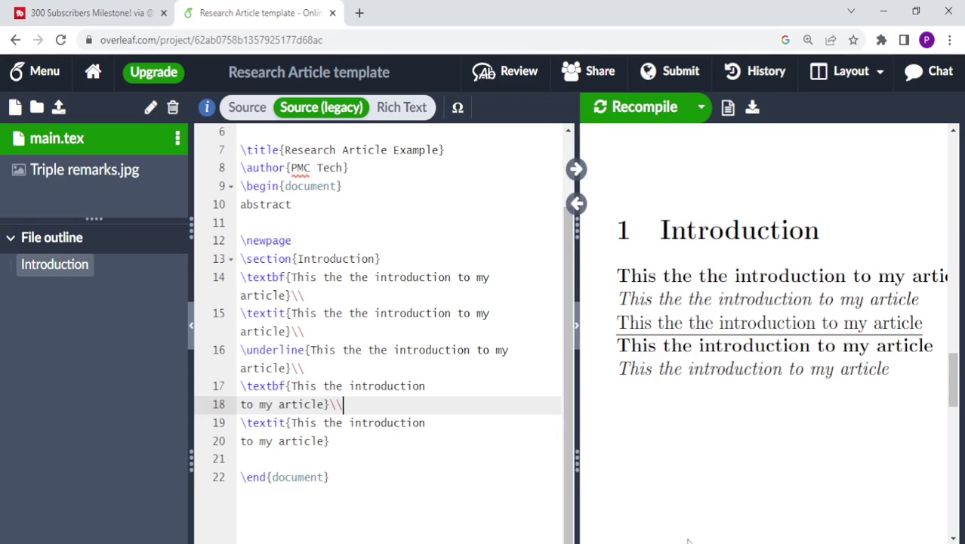
scroll(767, 299, "right", 2)
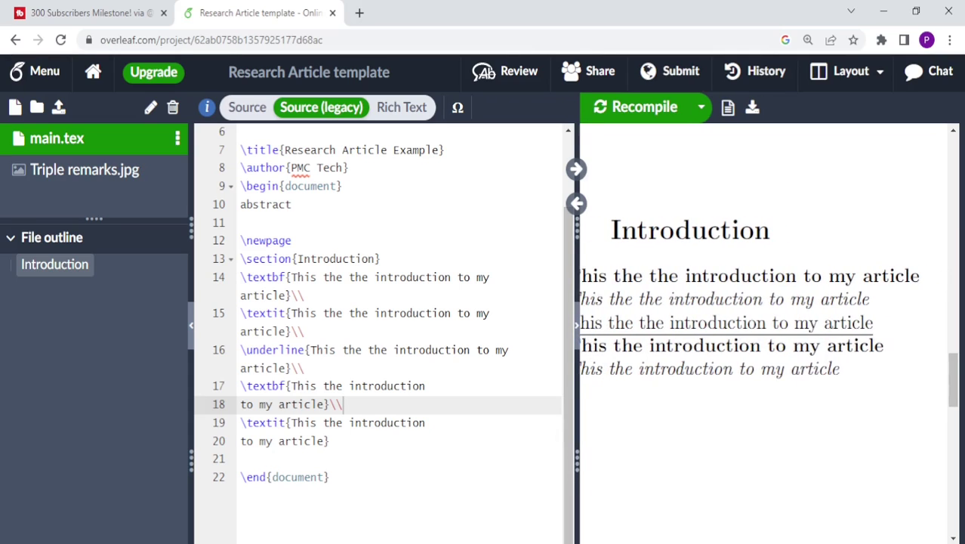
scroll(659, 337, "left", 1)
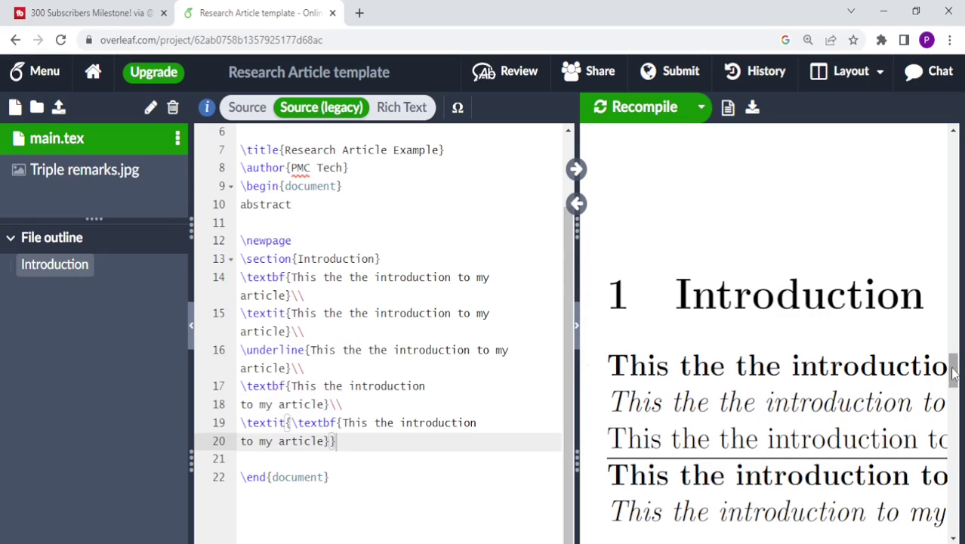
- Recompile and scroll the PDF preview to check the bold italic last Introduction line
left_click_drag(955, 373, 955, 384)
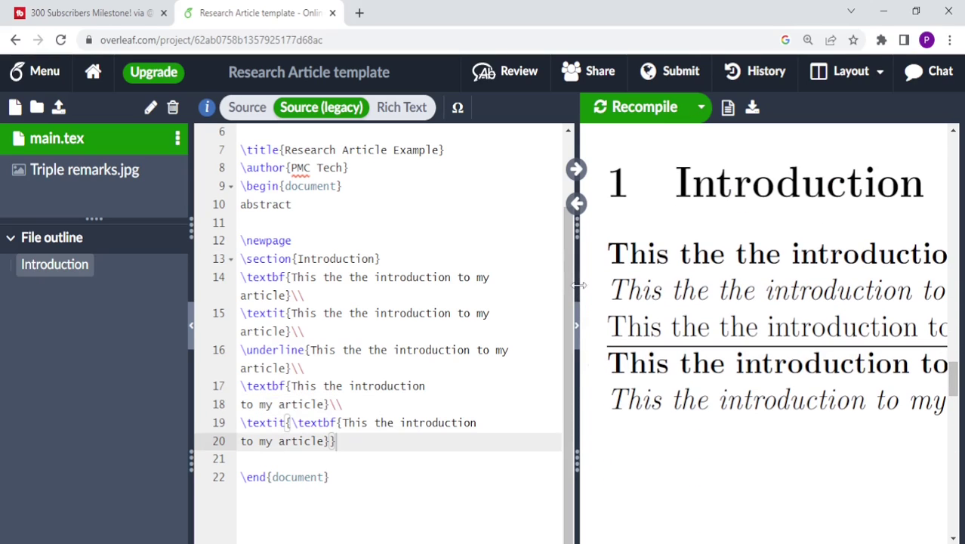
left_click_drag(571, 284, 552, 282)
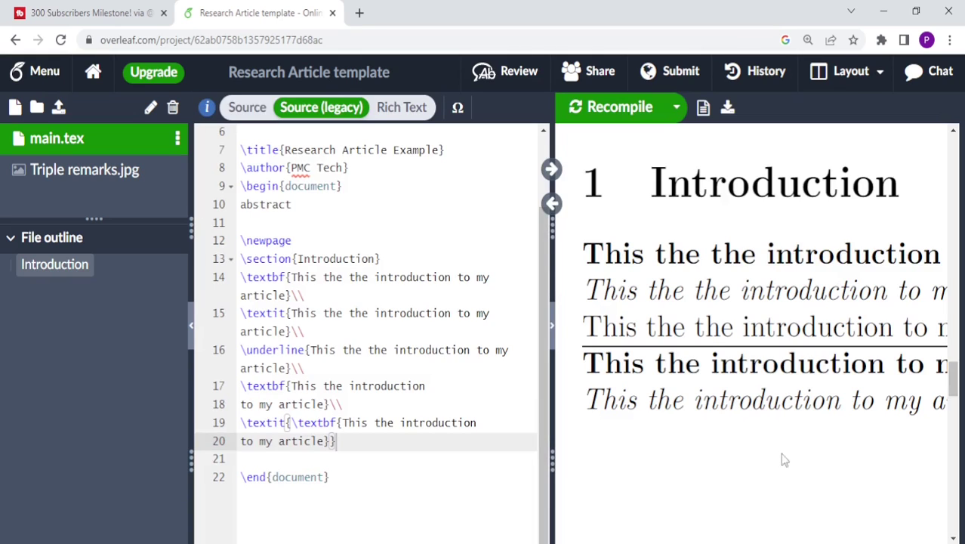
scroll(695, 530, "right", 2)
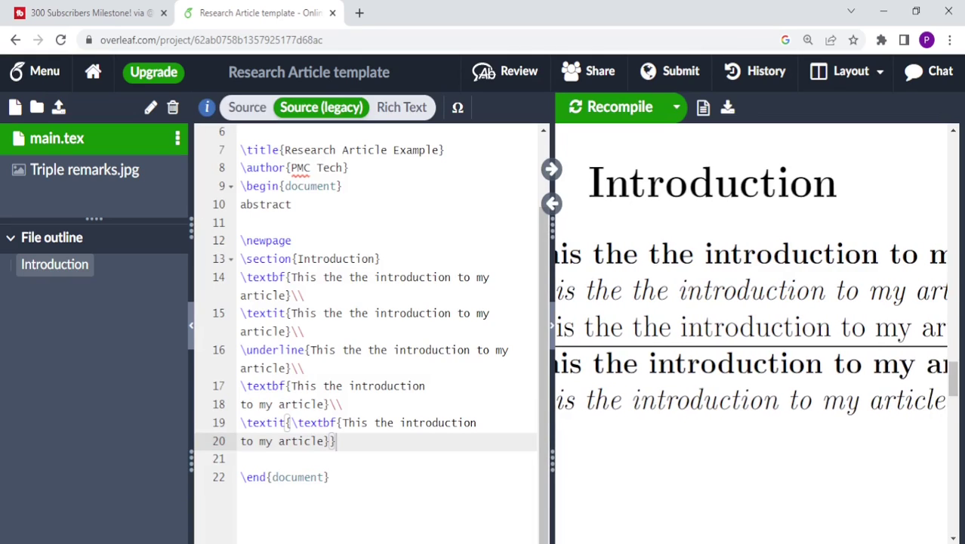
left_click(614, 106)
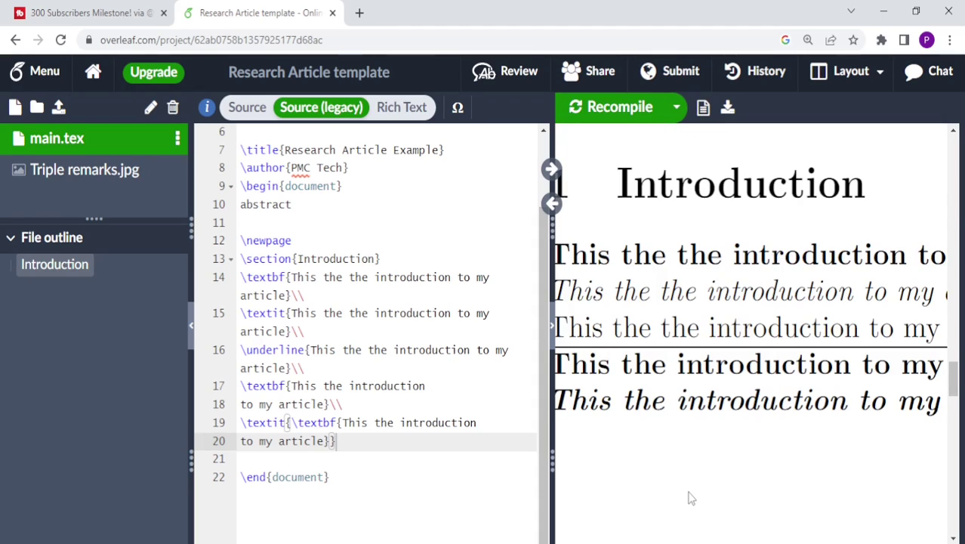
scroll(733, 541, "left", 2)
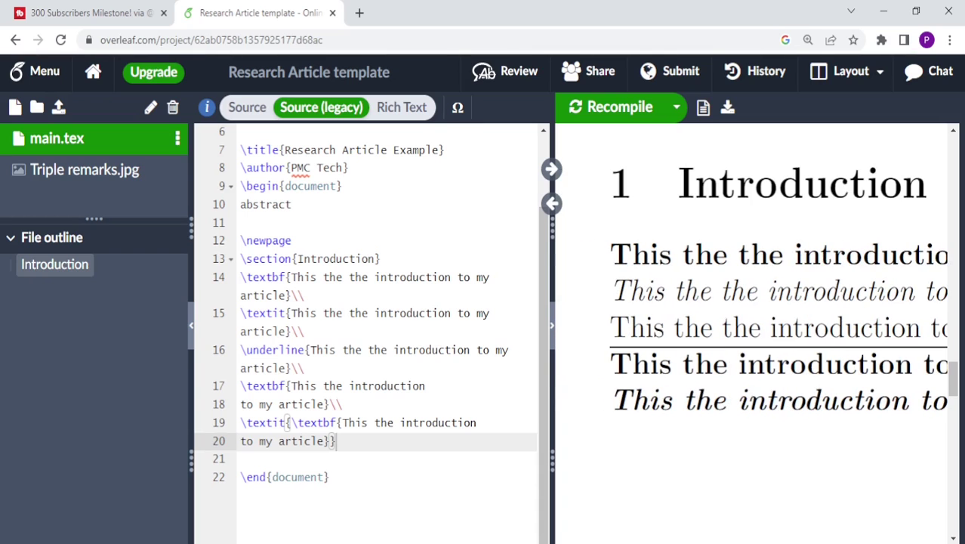
scroll(733, 541, "right", 6)
scroll(733, 541, "left", 5)
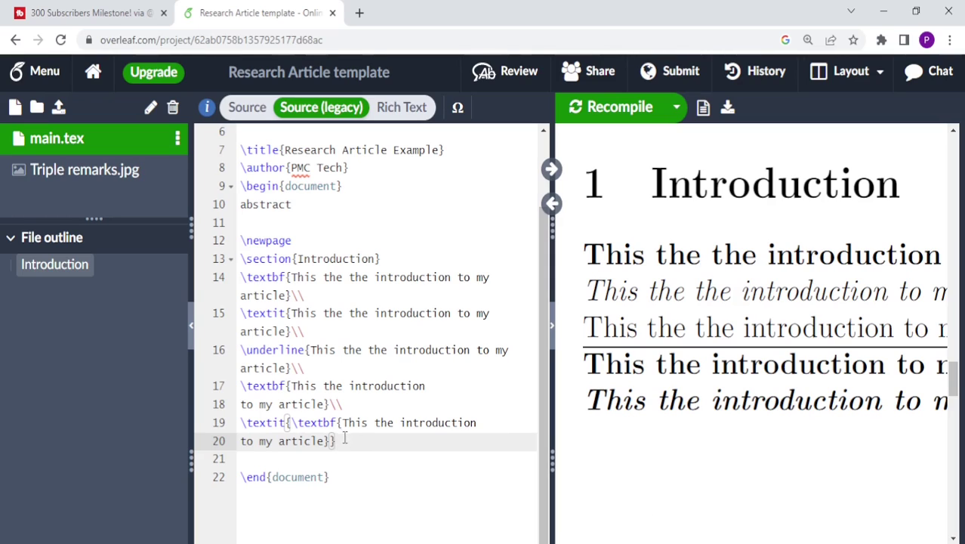
- Nest \underline{…} inside the \textbf on lines 17–18 and recompile to show it bold underlined
left_click(307, 386)
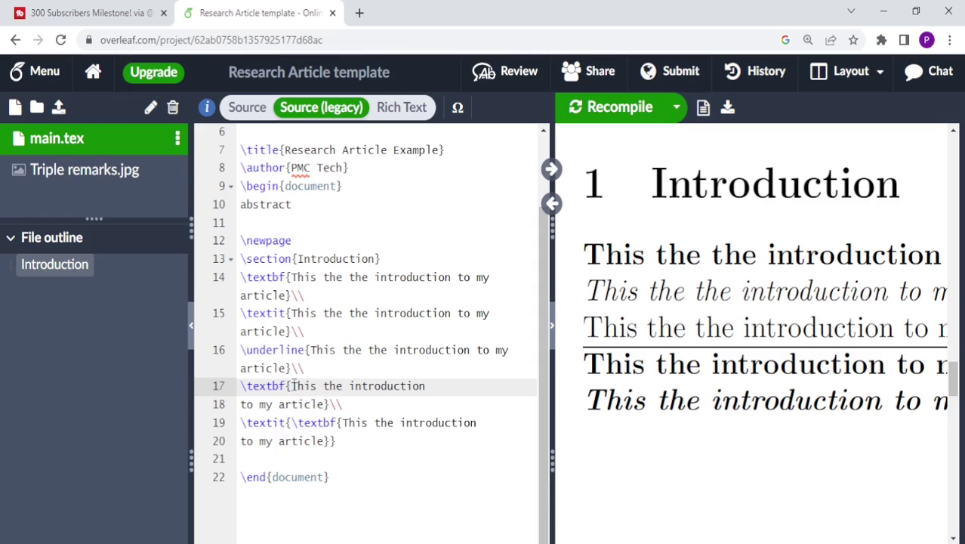
left_click(292, 386)
type("\\")
type("under")
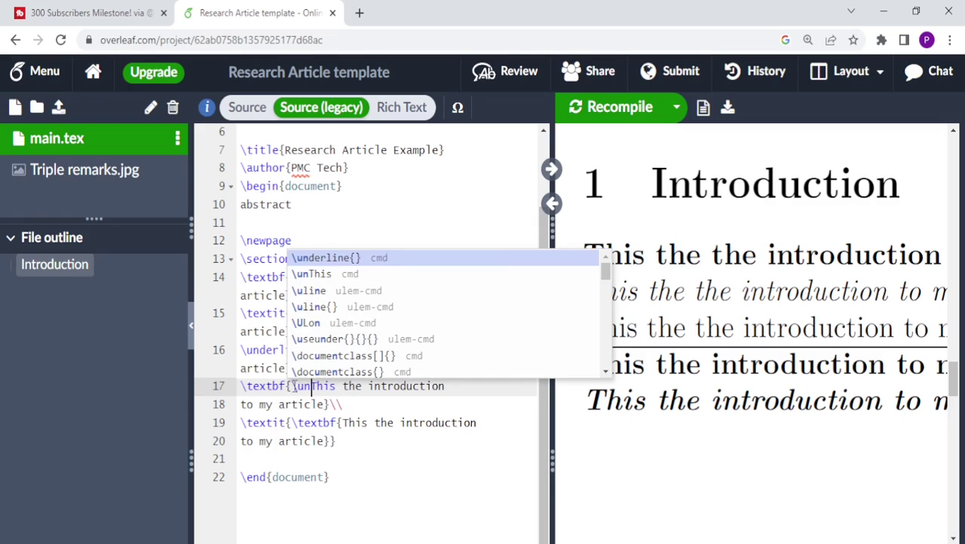
type("line")
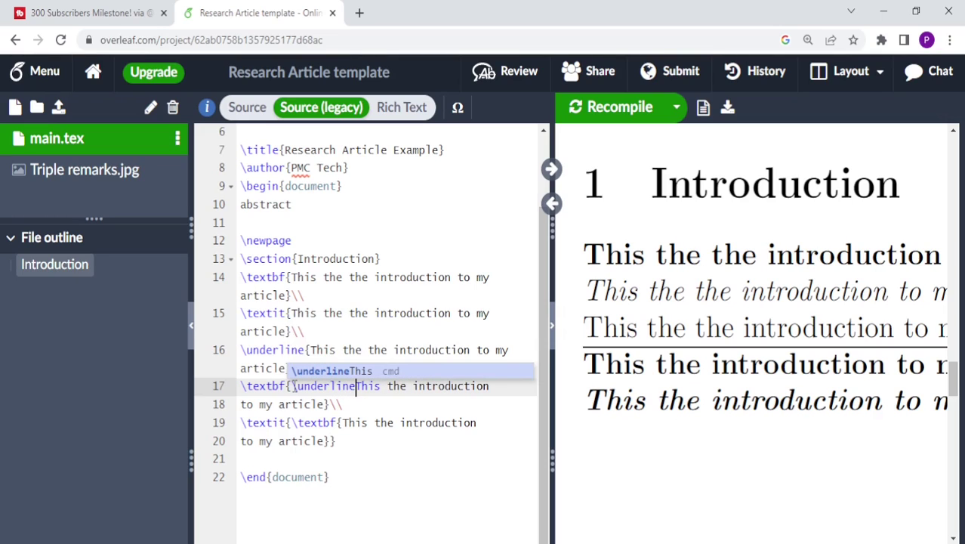
type("{")
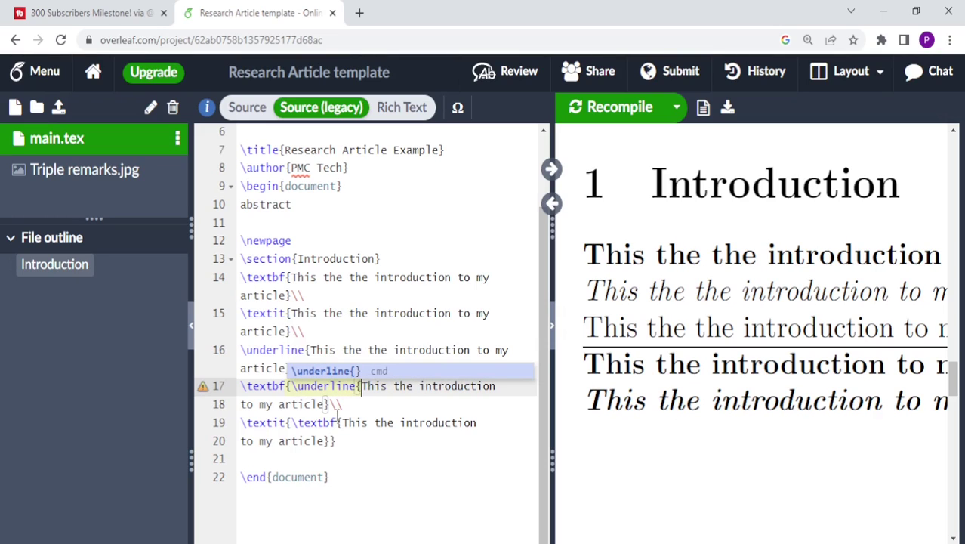
left_click(331, 405)
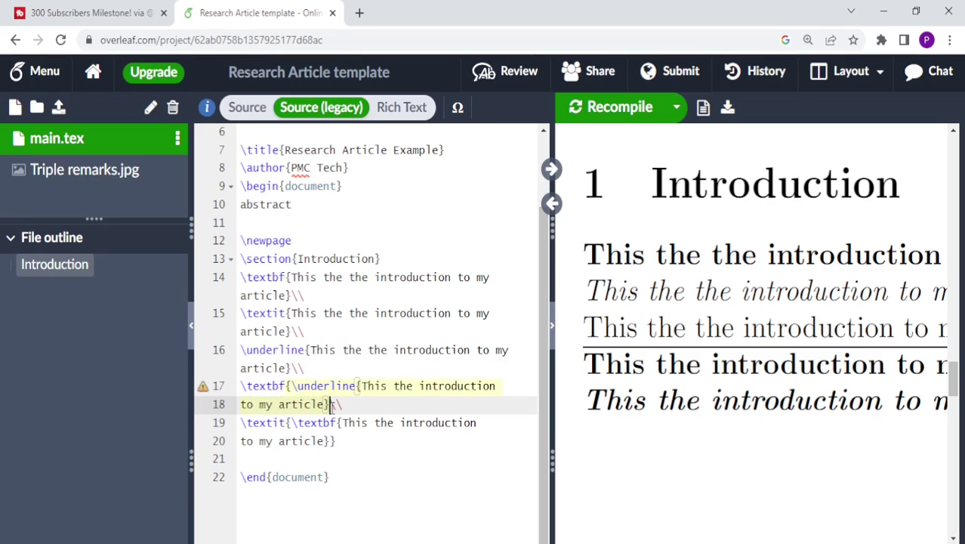
type("}")
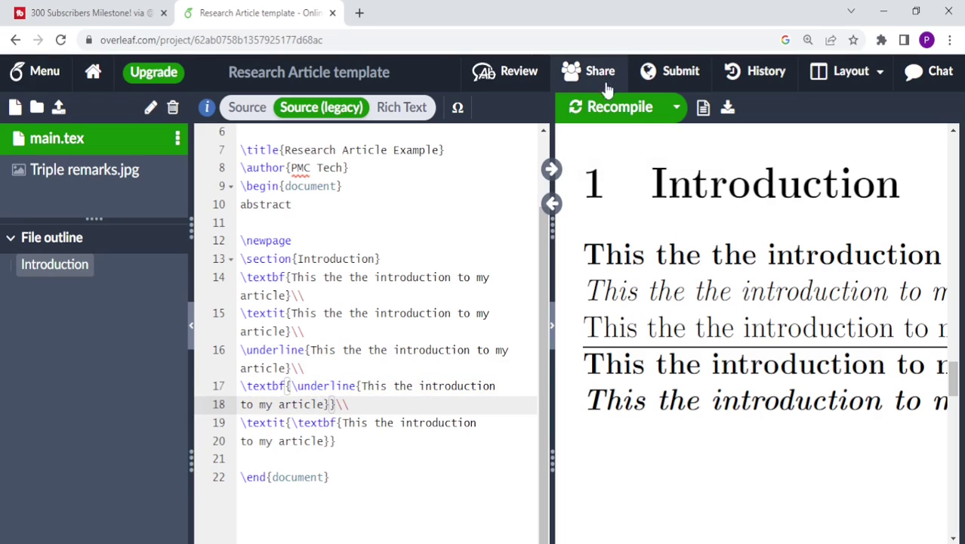
left_click(606, 108)
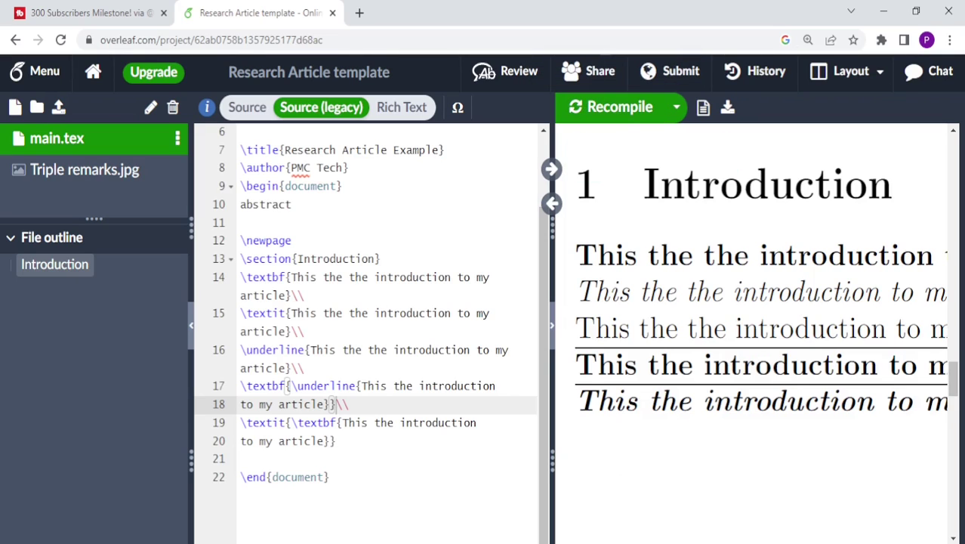
scroll(750, 293, "right", 3)
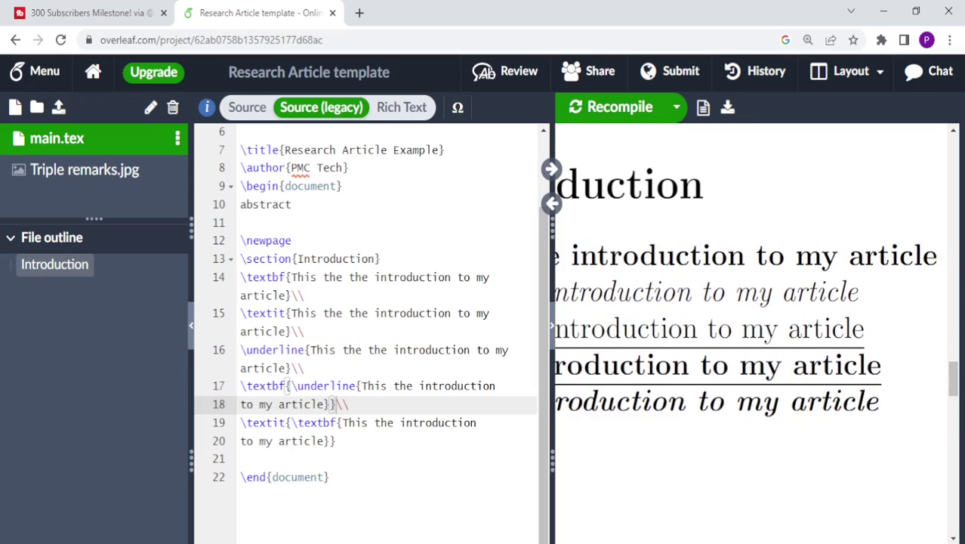
scroll(751, 292, "left", 3)
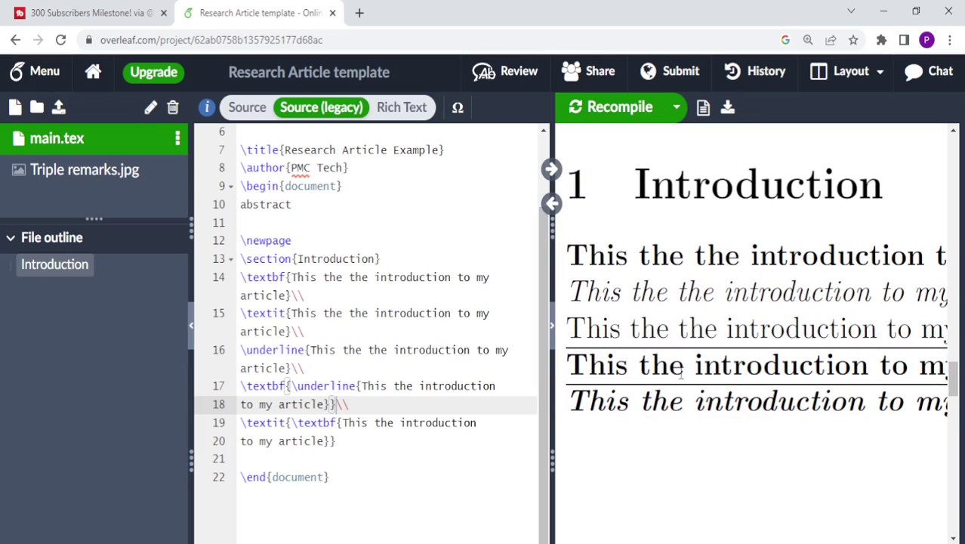